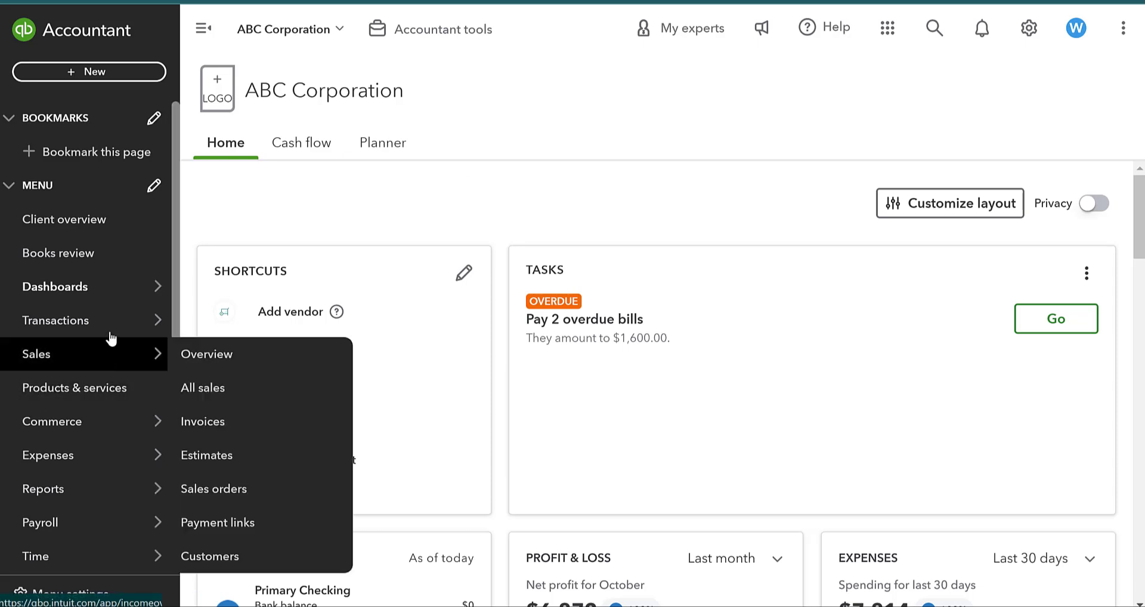
# Open the bank Rules page and go to its empty list of rules.
pyautogui.moveTo(113, 330)
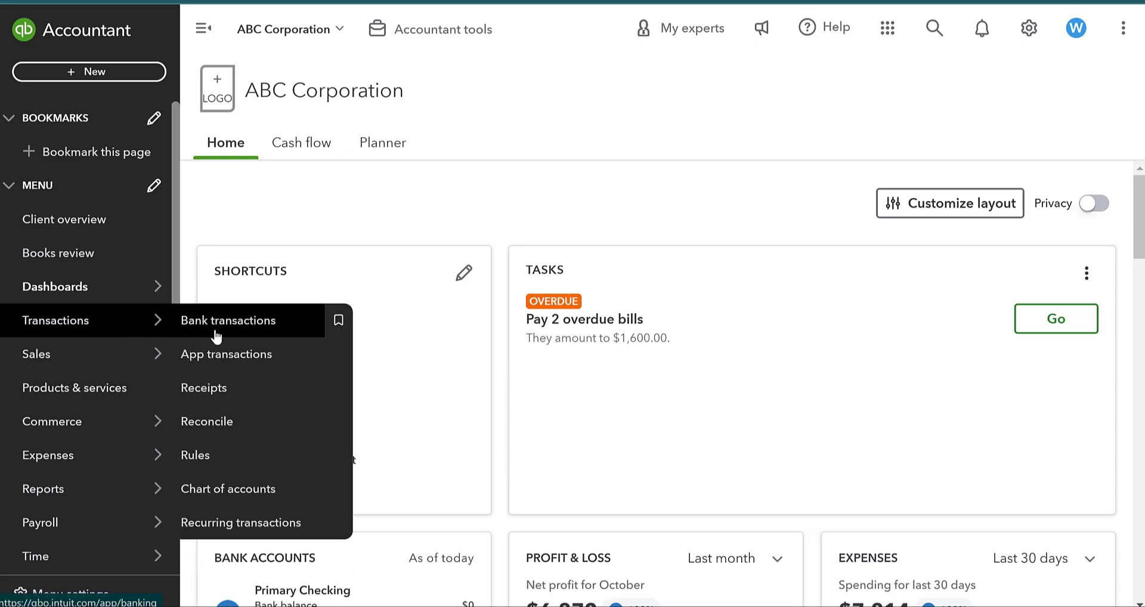
pyautogui.click(234, 455)
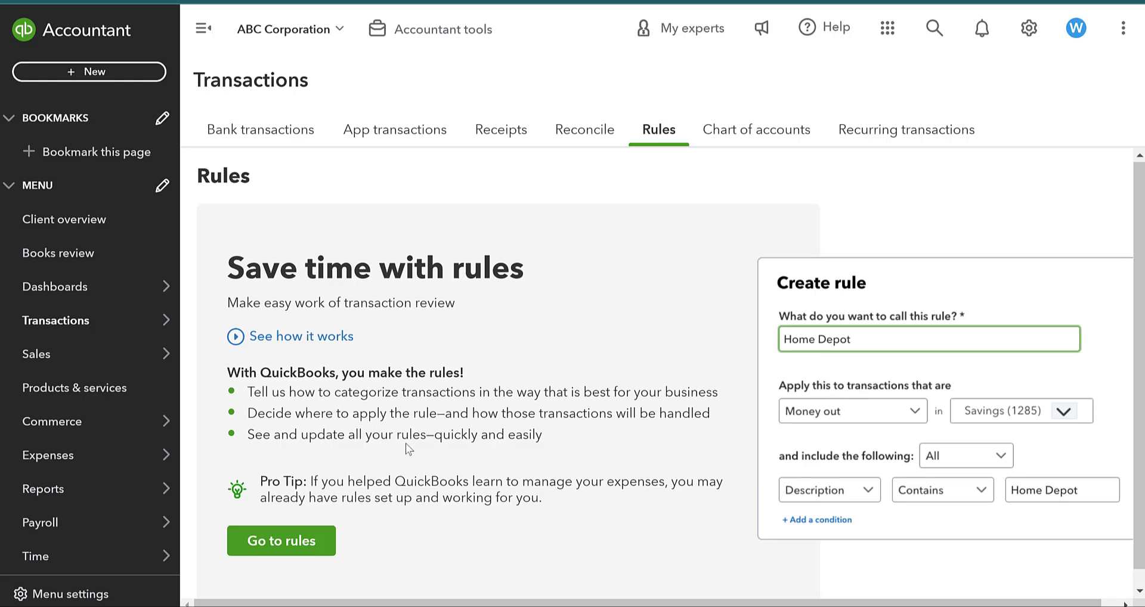
pyautogui.scroll(-1, 405, 442)
pyautogui.moveTo(208, 524)
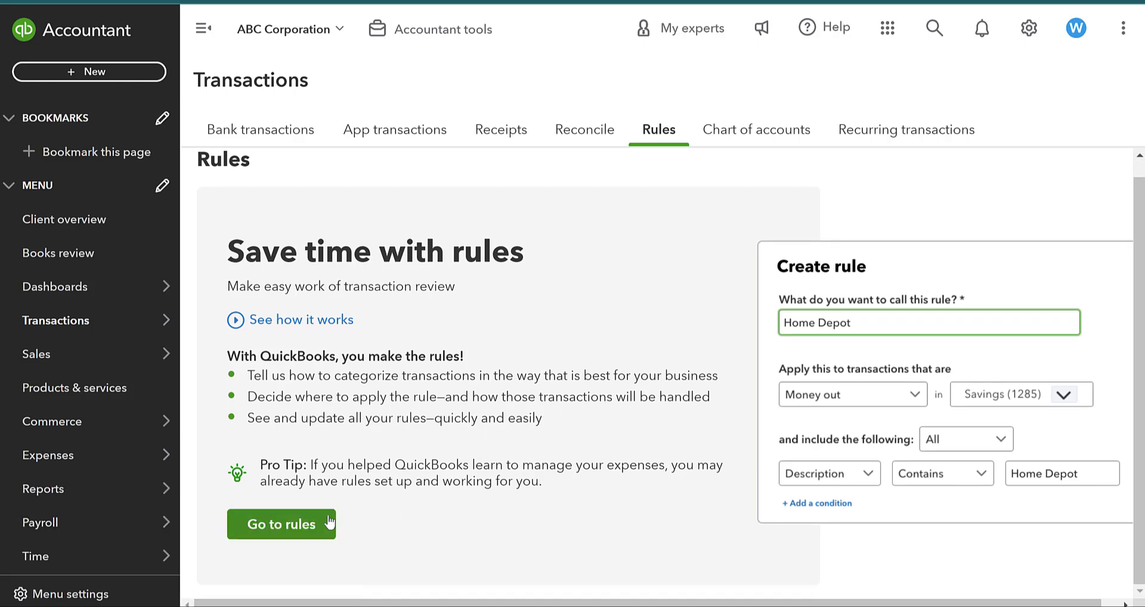
pyautogui.click(282, 523)
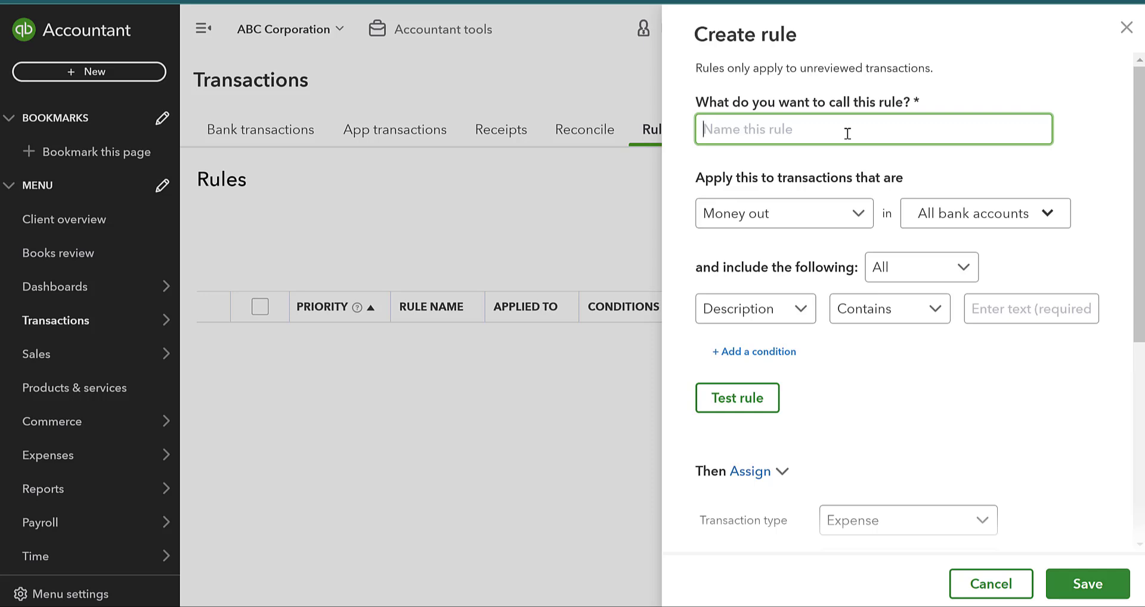
# Name the new bank rule 'Edison'.
pyautogui.write('Edison')
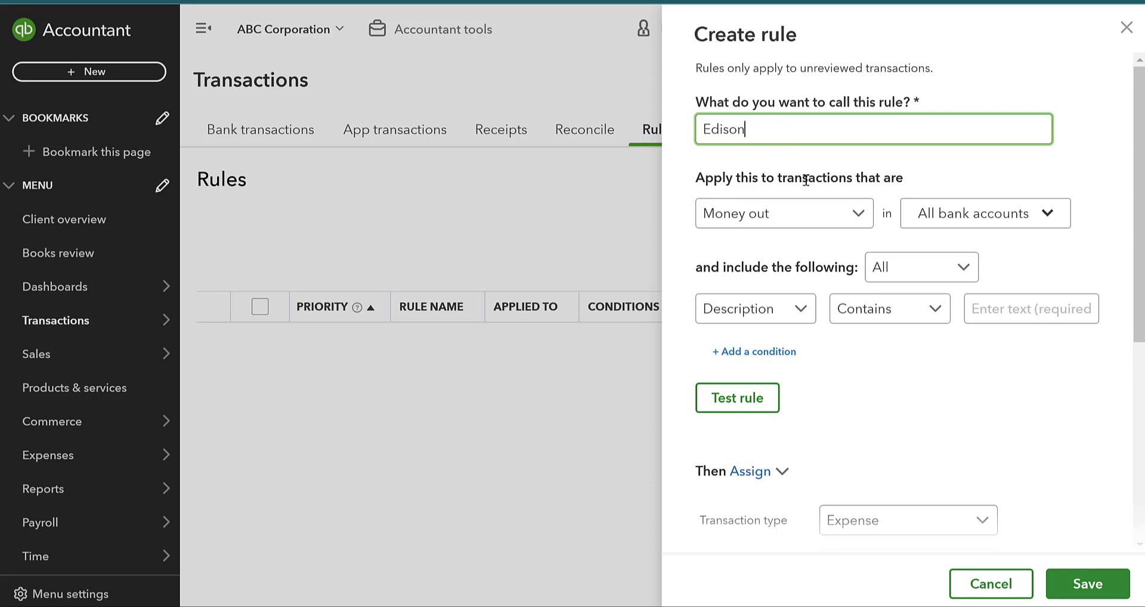
pyautogui.click(838, 220)
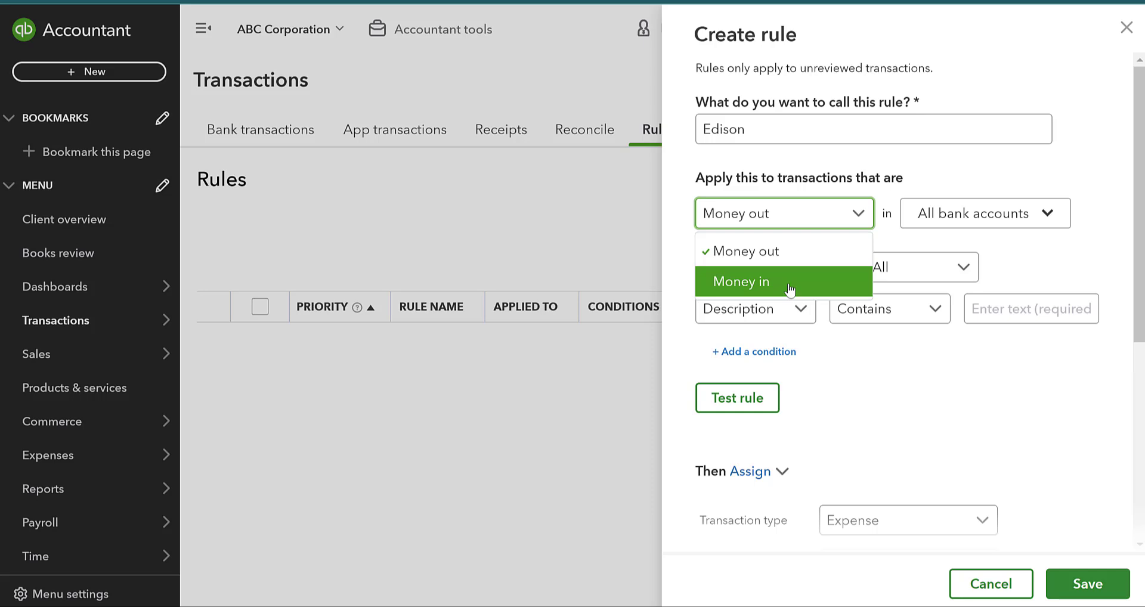
pyautogui.click(843, 252)
pyautogui.click(954, 214)
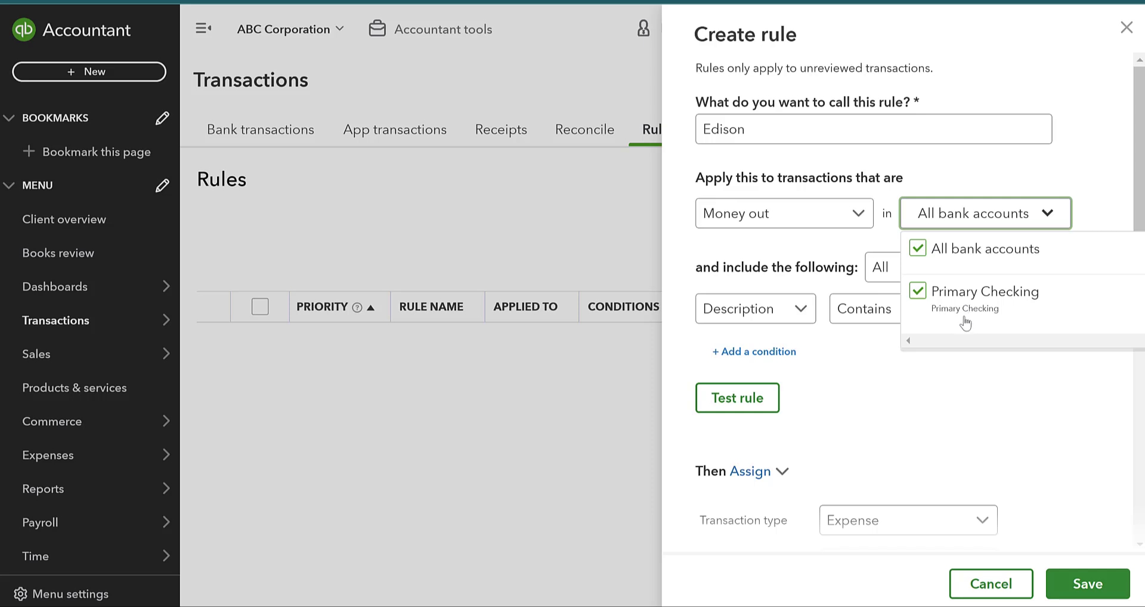
pyautogui.click(976, 423)
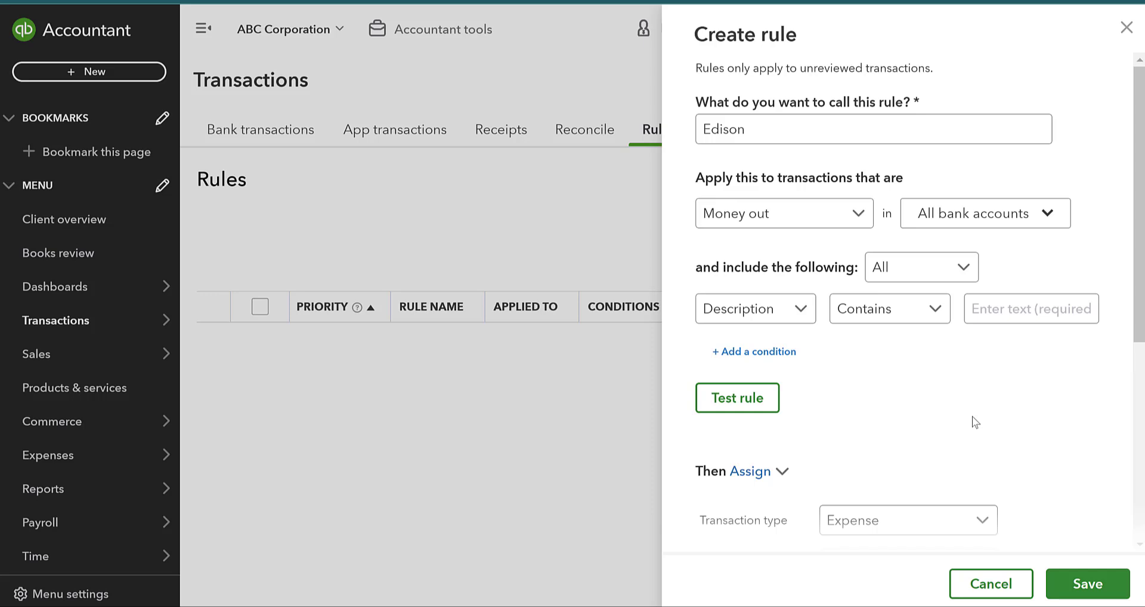
# Keep the Edison rule matching All conditions and list the first condition's field choices.
pyautogui.click(756, 317)
pyautogui.click(923, 273)
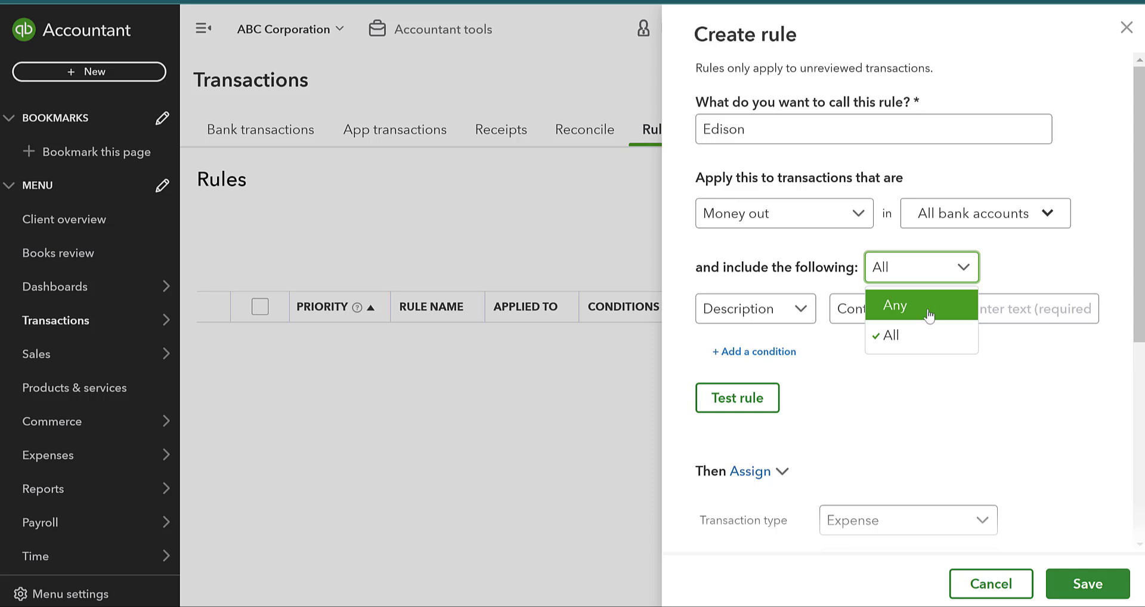
pyautogui.click(925, 355)
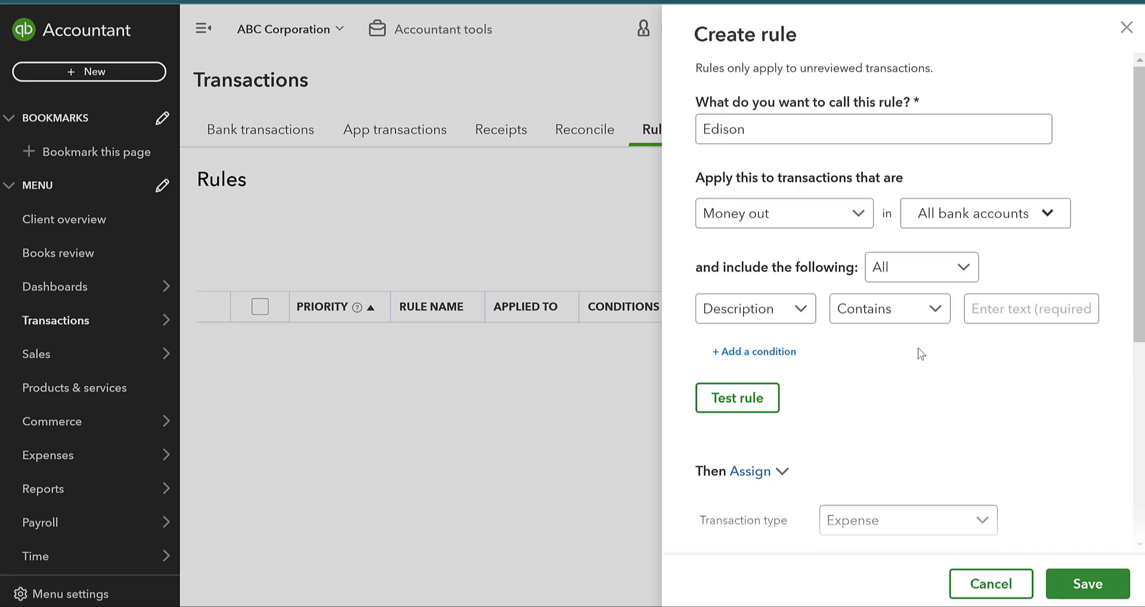
pyautogui.click(783, 322)
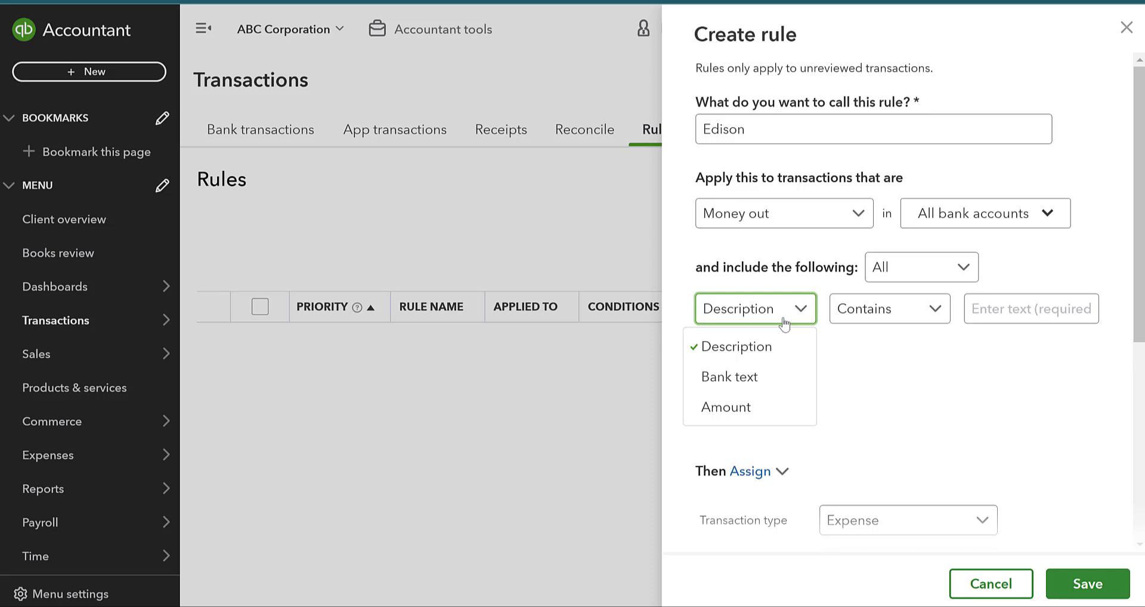
# Set the first condition to Bank text contains 'Edison' and add a second condition row.
pyautogui.click(784, 384)
pyautogui.click(878, 309)
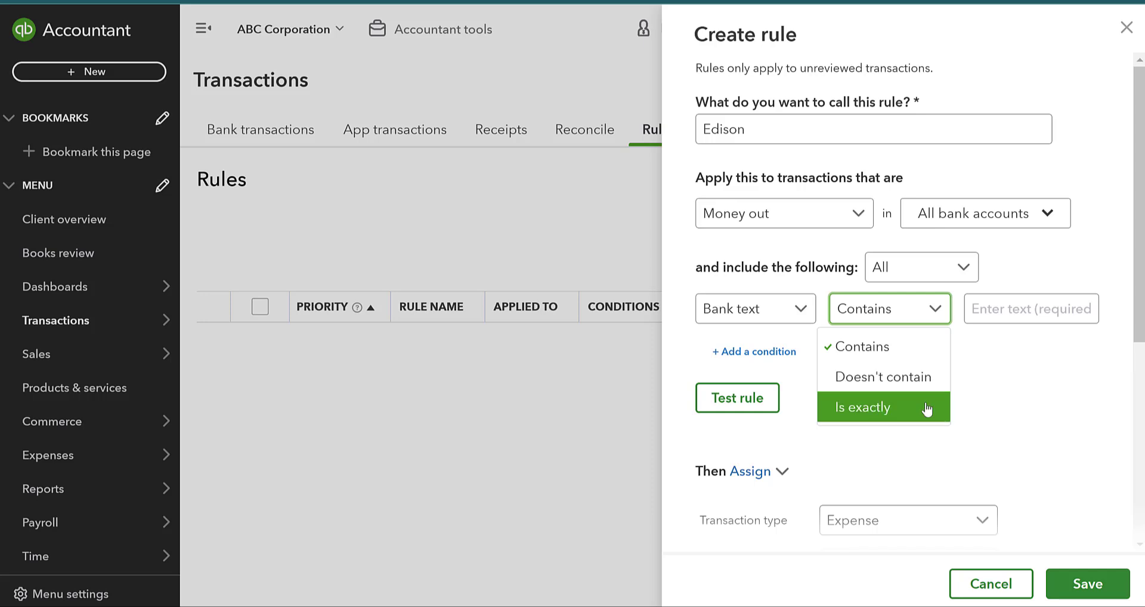
pyautogui.click(1036, 378)
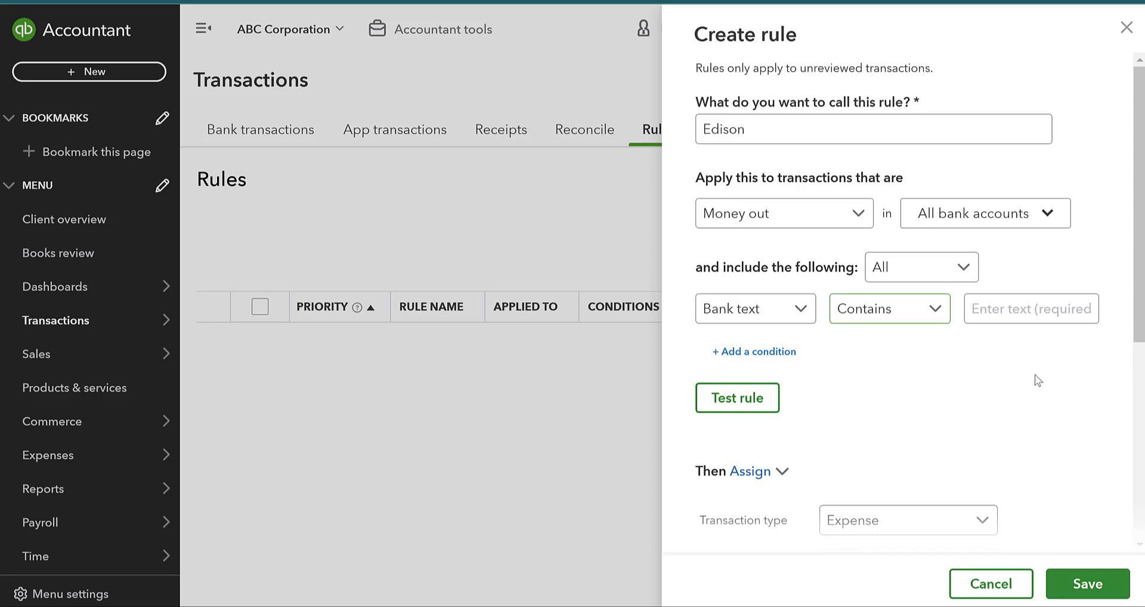
pyautogui.click(802, 139)
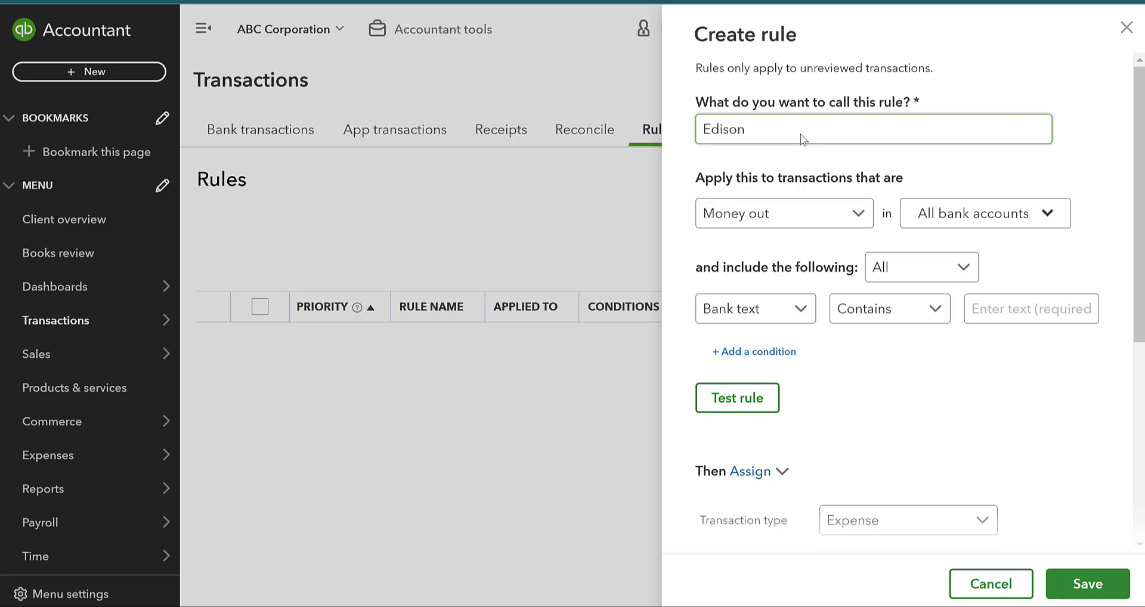
pyautogui.click(901, 308)
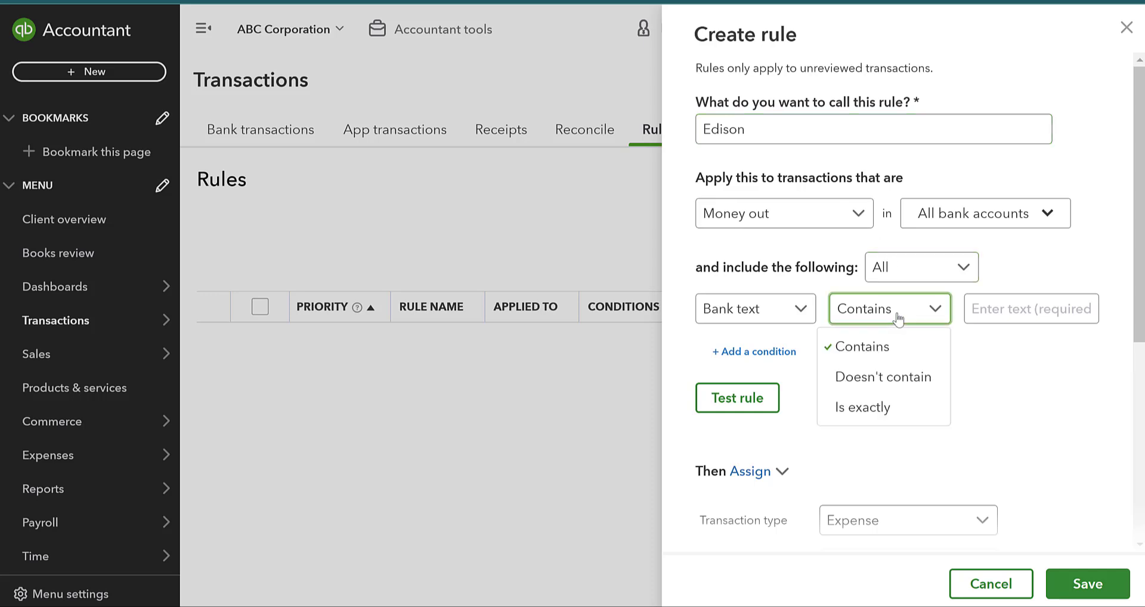
pyautogui.click(938, 347)
pyautogui.click(1012, 321)
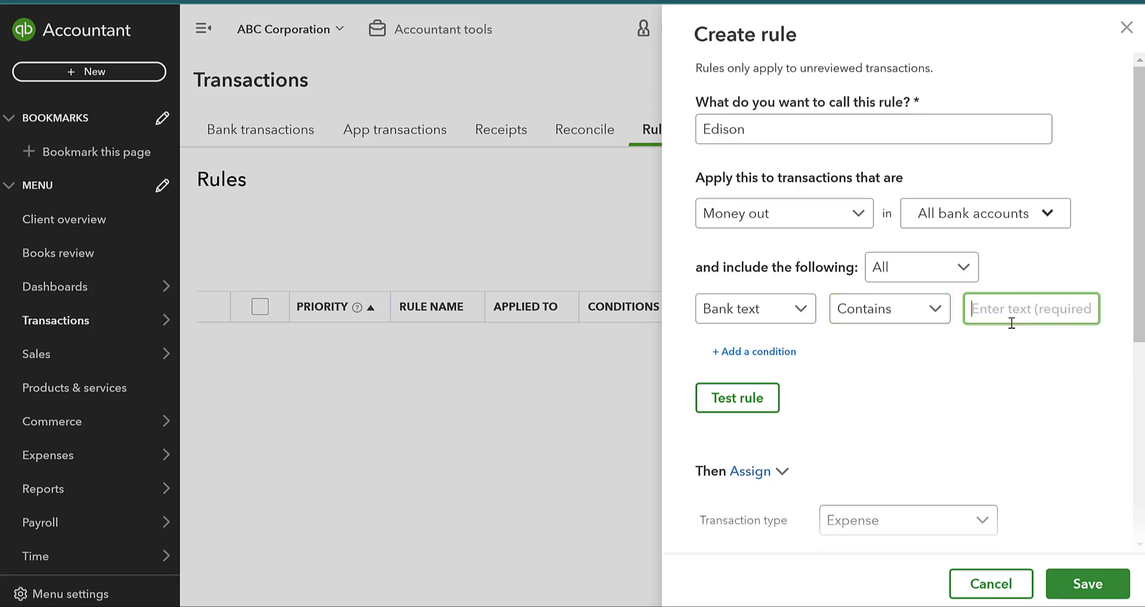
pyautogui.write('Edison')
pyautogui.click(794, 355)
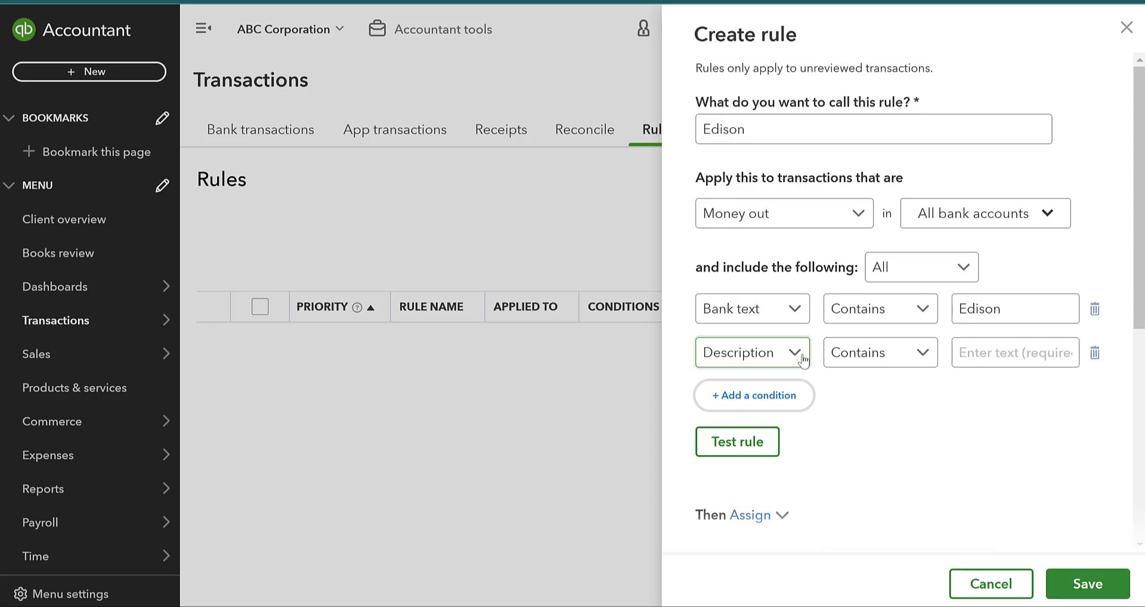
# Make the second condition Bank text doesn't contain a person's full name, then add a third condition.
pyautogui.click(799, 355)
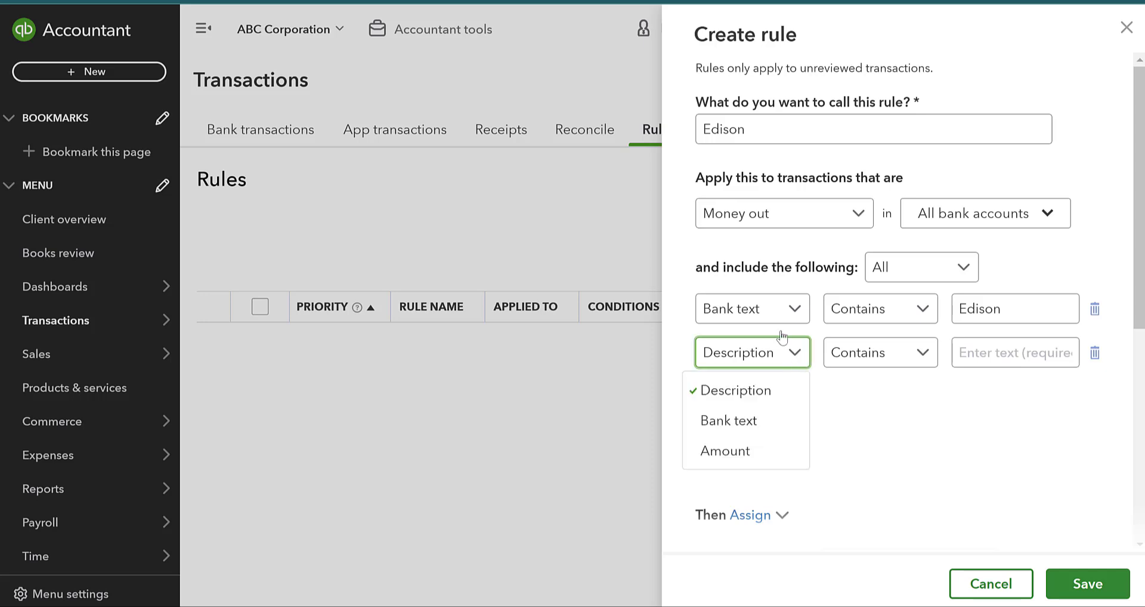
pyautogui.click(756, 424)
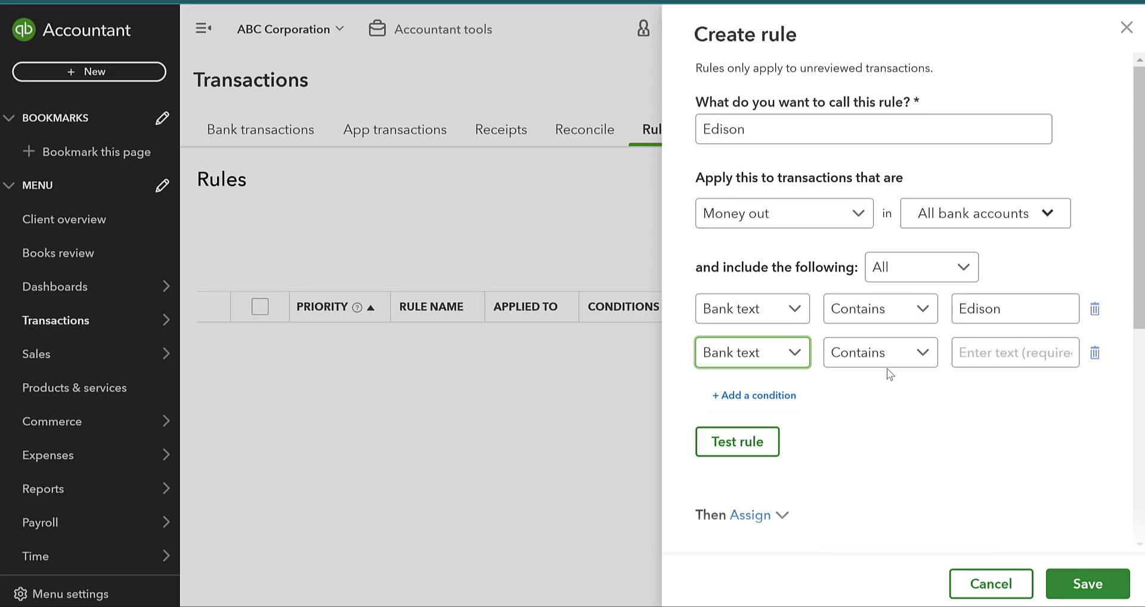
pyautogui.click(852, 358)
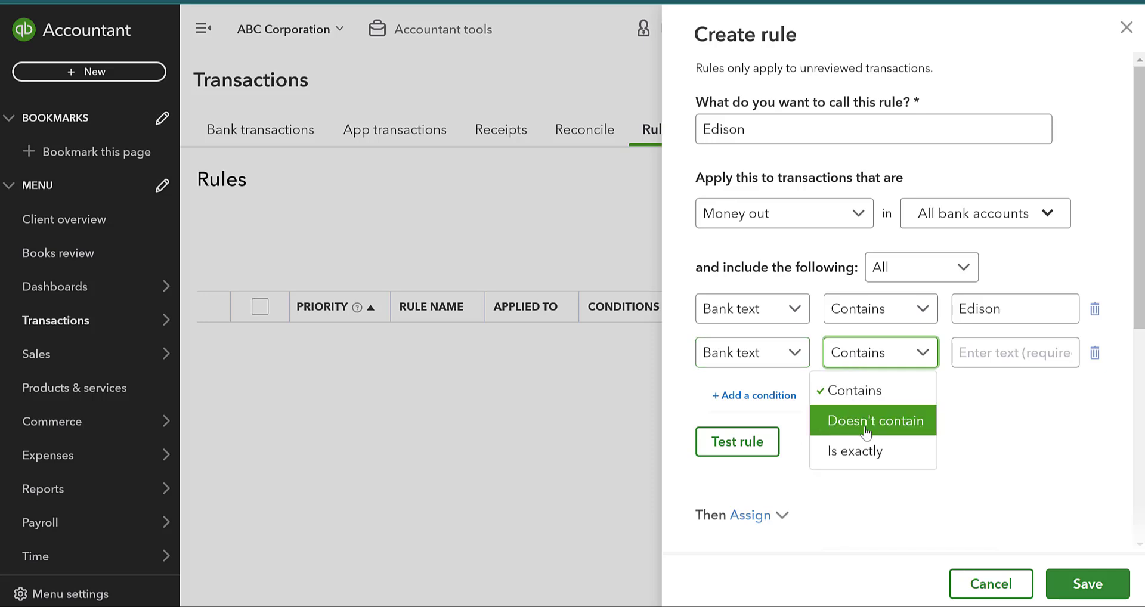
pyautogui.click(863, 419)
pyautogui.click(990, 352)
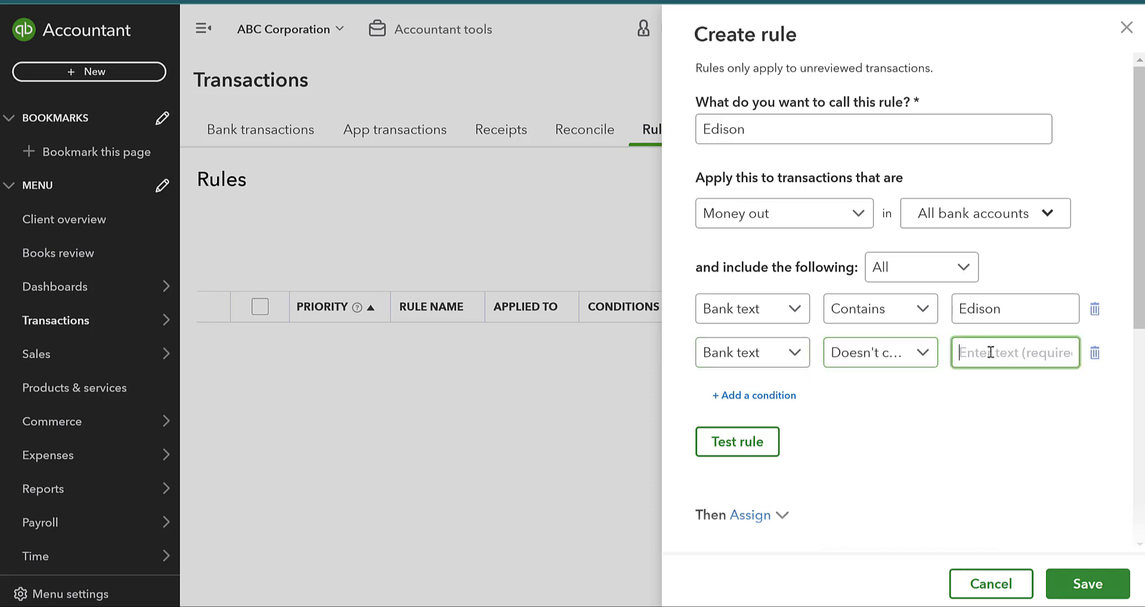
pyautogui.click(983, 417)
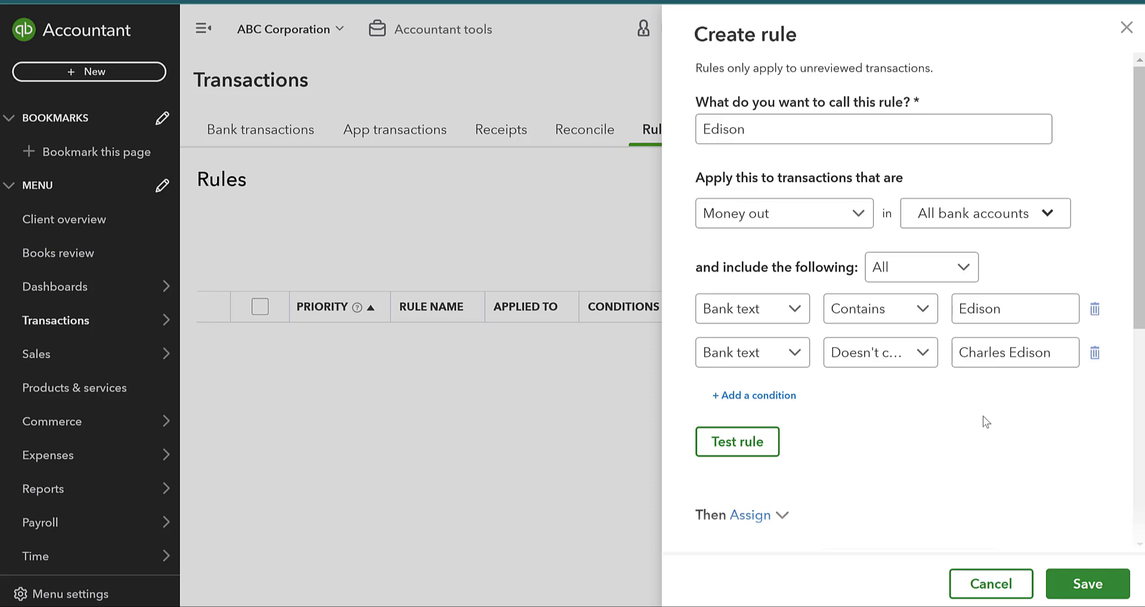
pyautogui.click(769, 395)
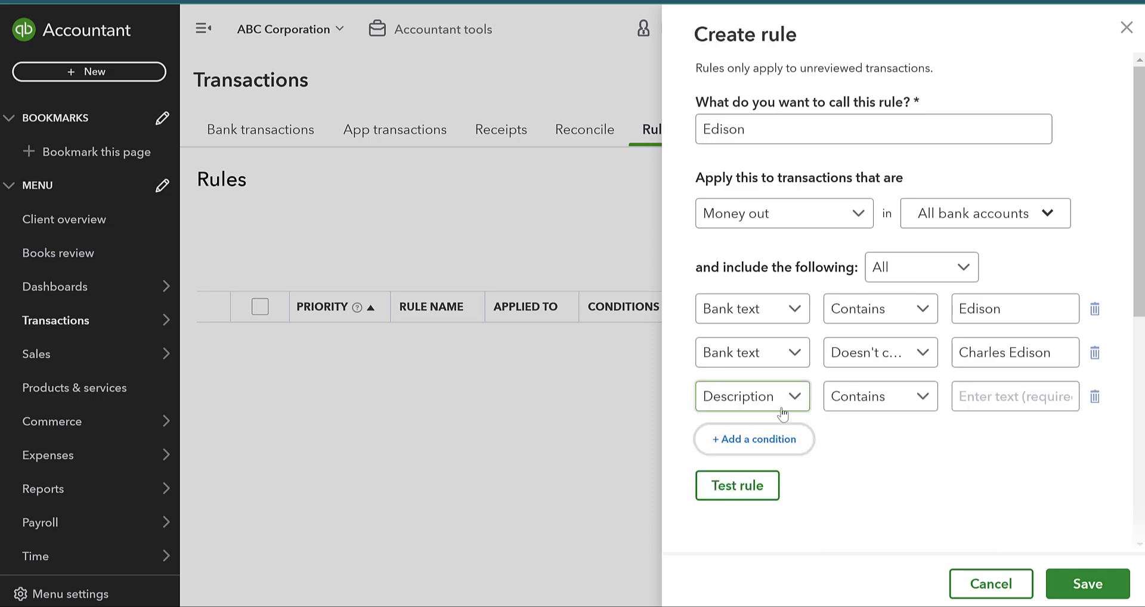
# Switch the third condition's field from Description to Amount and show its comparison choices.
pyautogui.click(716, 395)
pyautogui.click(749, 496)
pyautogui.click(874, 399)
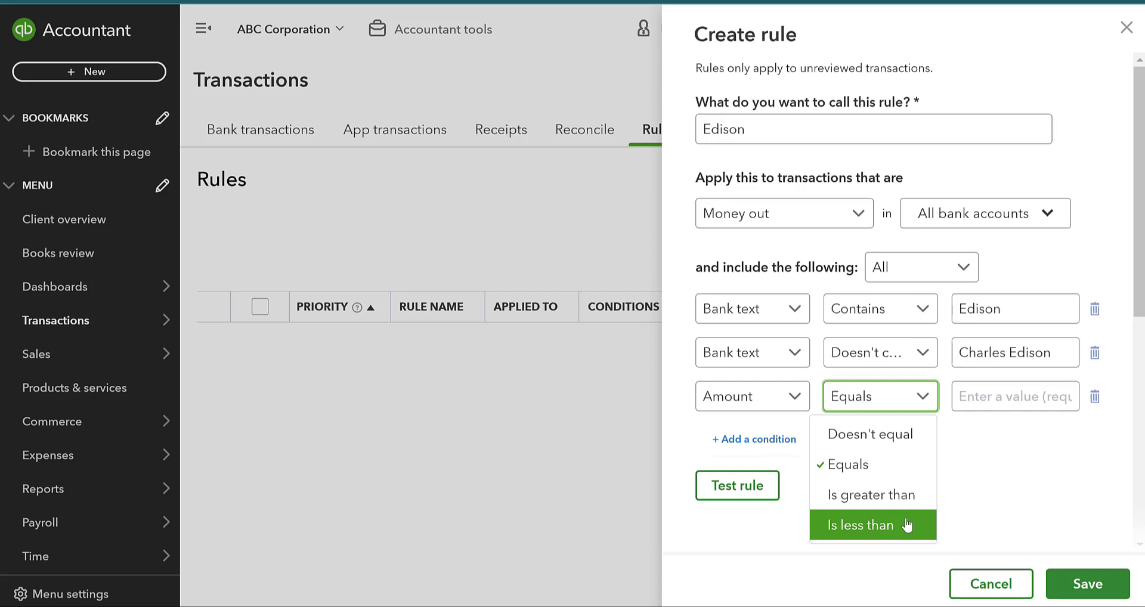
# Make the Amount condition read Is less than 650.
pyautogui.click(906, 525)
pyautogui.click(978, 396)
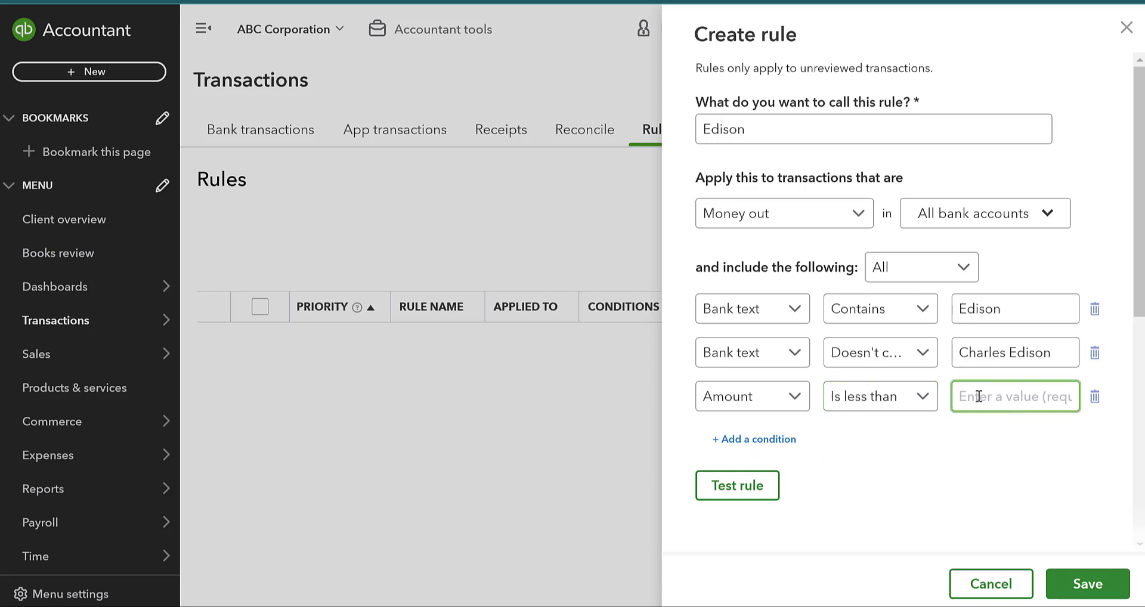
pyautogui.write('650')
pyautogui.click(981, 471)
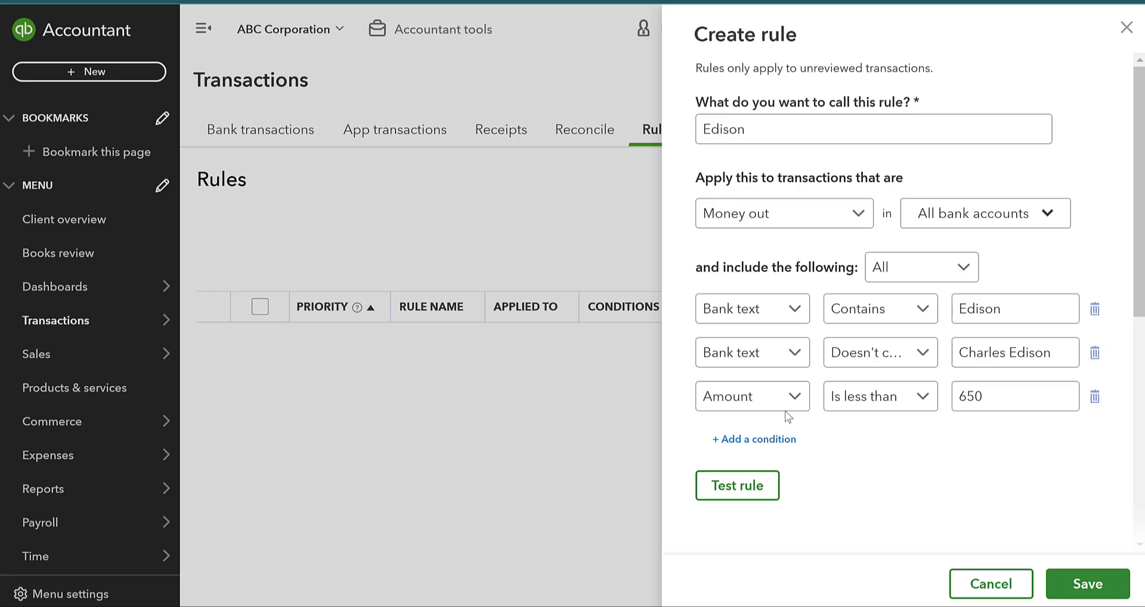
# Trim the excluded bank text in the second condition down to just the first name.
pyautogui.scroll(-3, 904, 493)
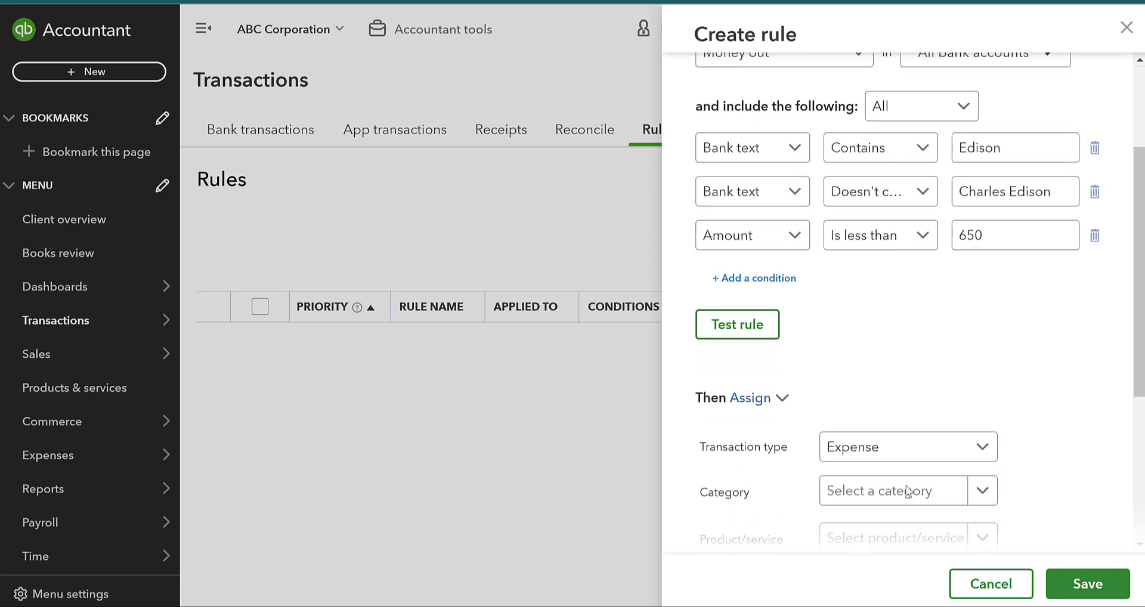
pyautogui.scroll(3, 871, 261)
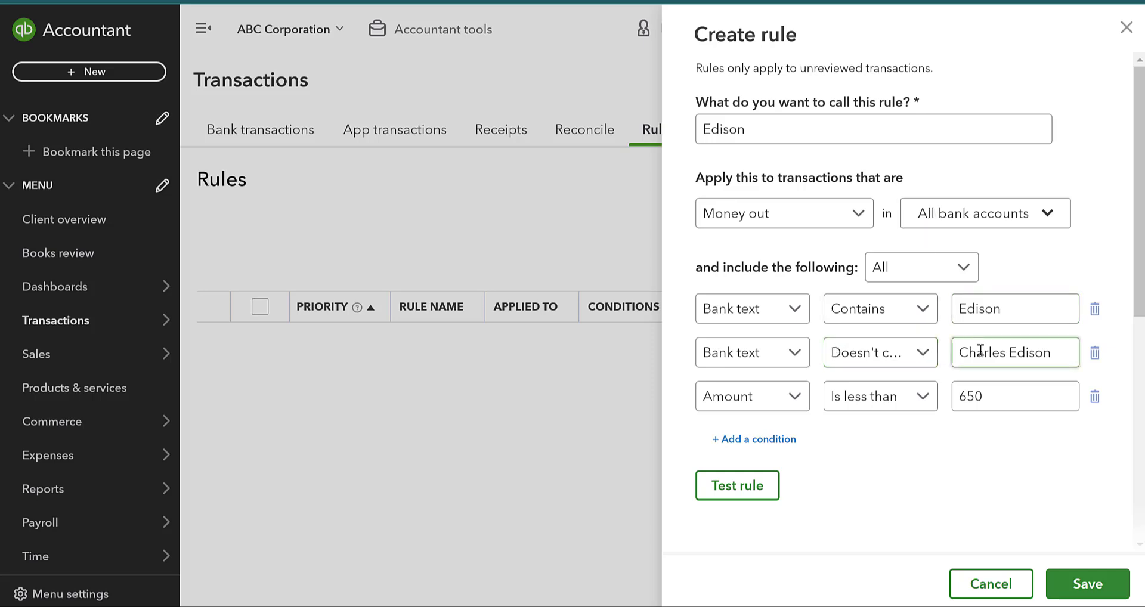
pyautogui.moveTo(1007, 351); pyautogui.dragTo(1067, 347)
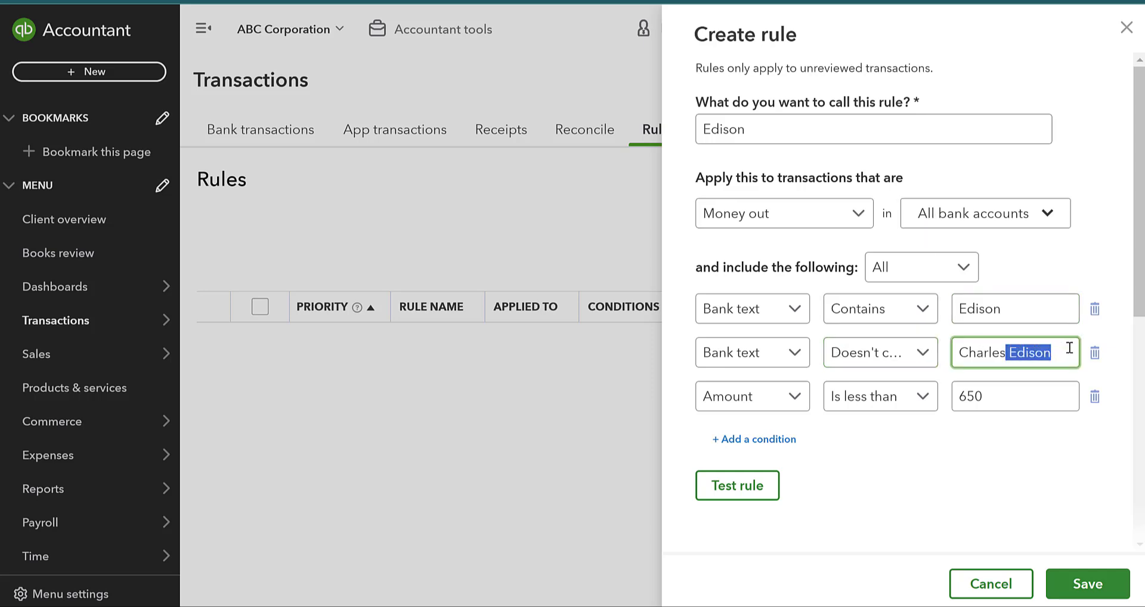
pyautogui.press('BackSpace')
pyautogui.click(1009, 508)
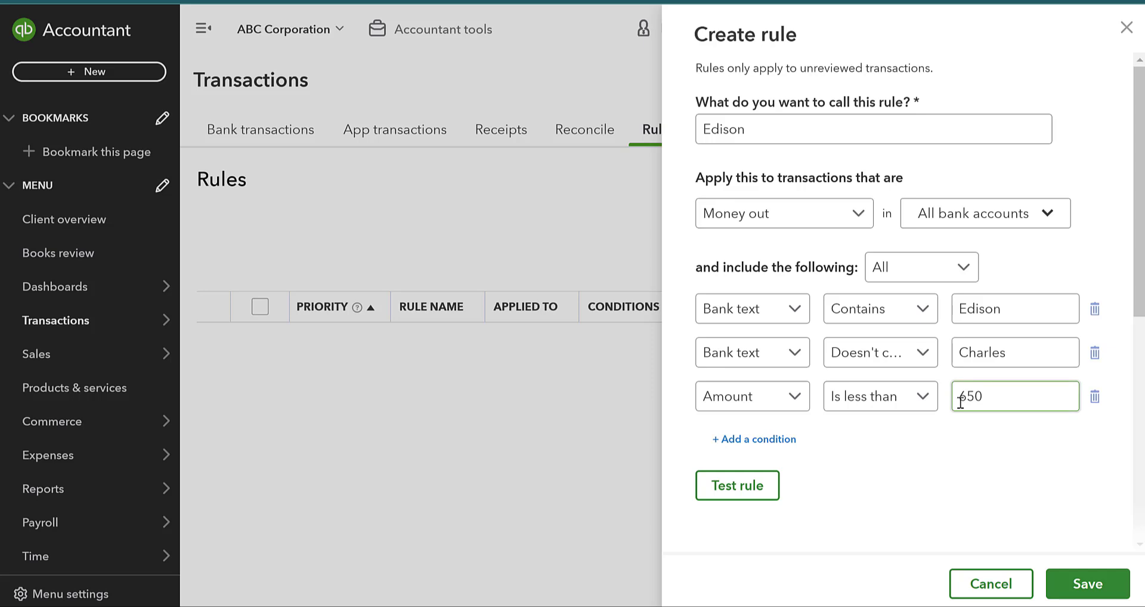
pyautogui.scroll(-5, 960, 403)
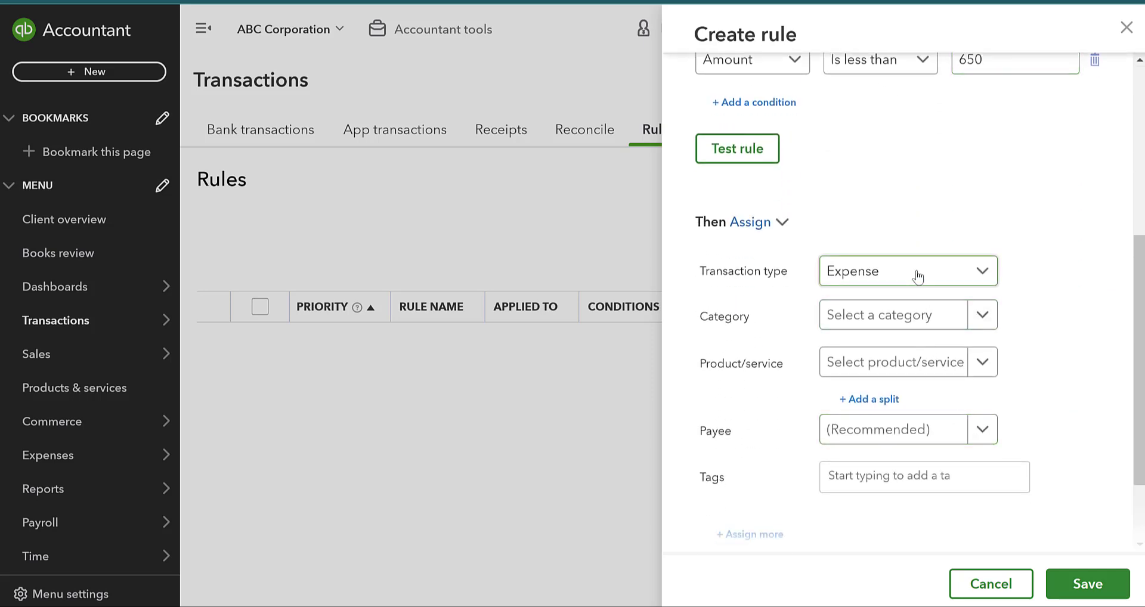
pyautogui.click(917, 276)
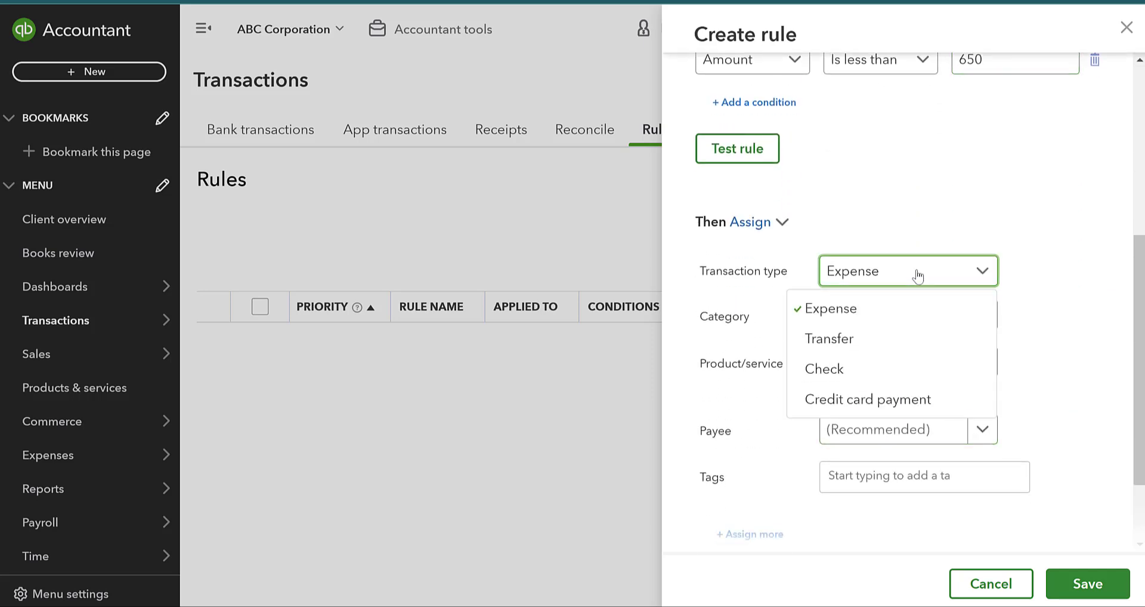
# Keep Expense as transaction type and assign category Utilities with payee Edison.
pyautogui.click(850, 307)
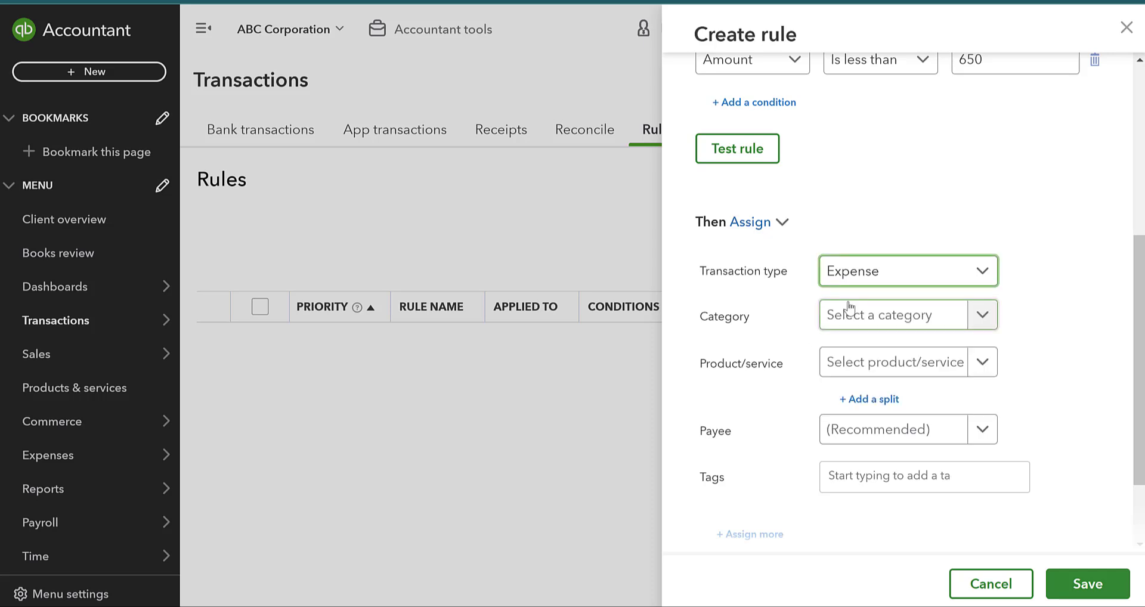
pyautogui.click(855, 316)
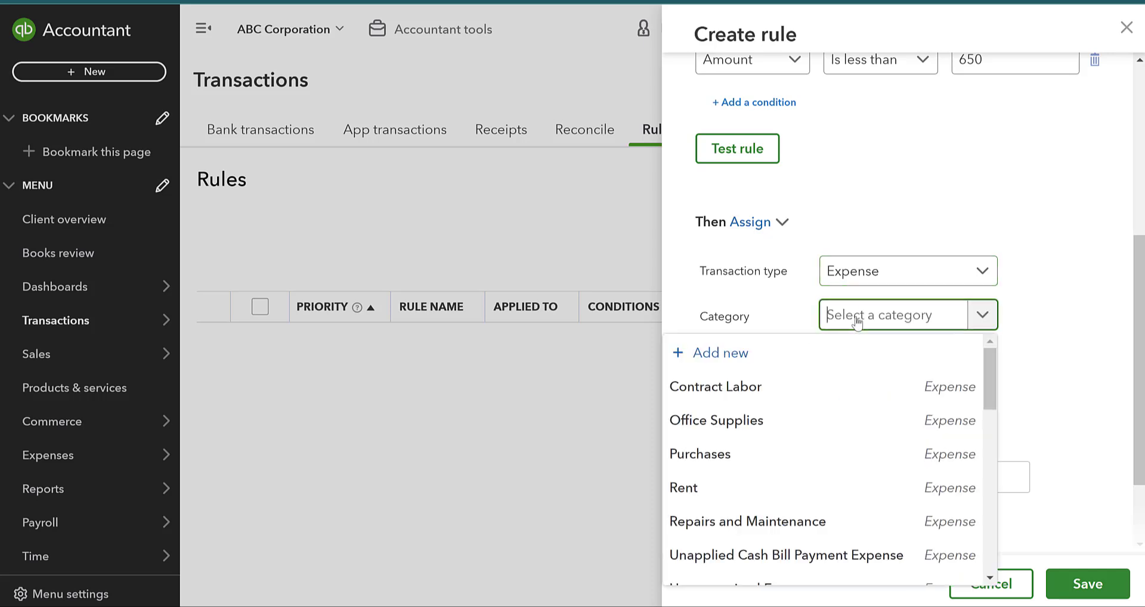
pyautogui.write('Uti')
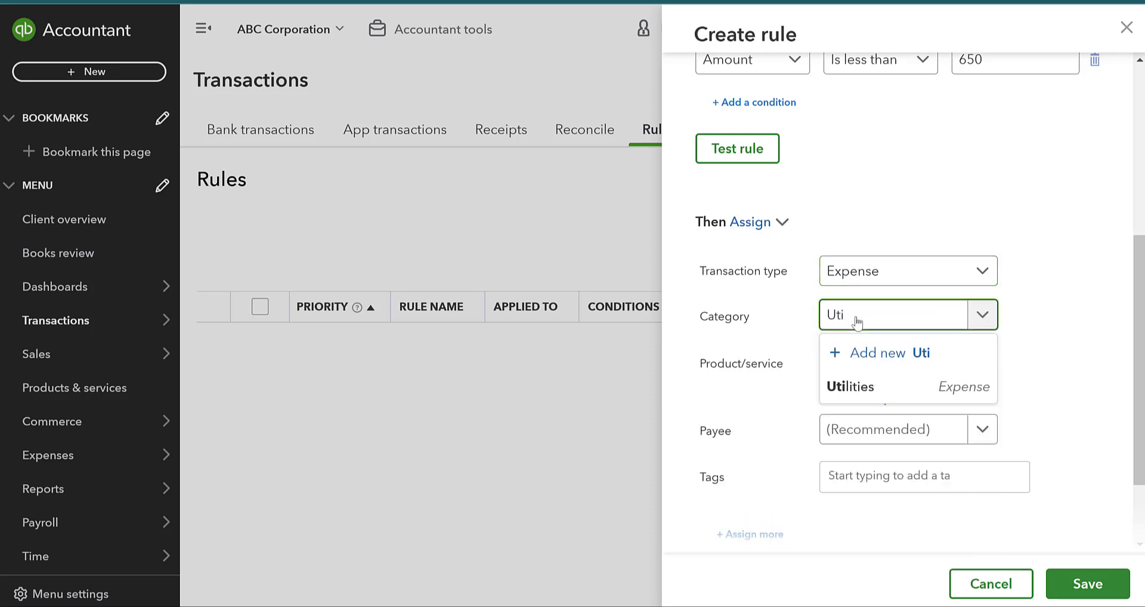
pyautogui.click(851, 386)
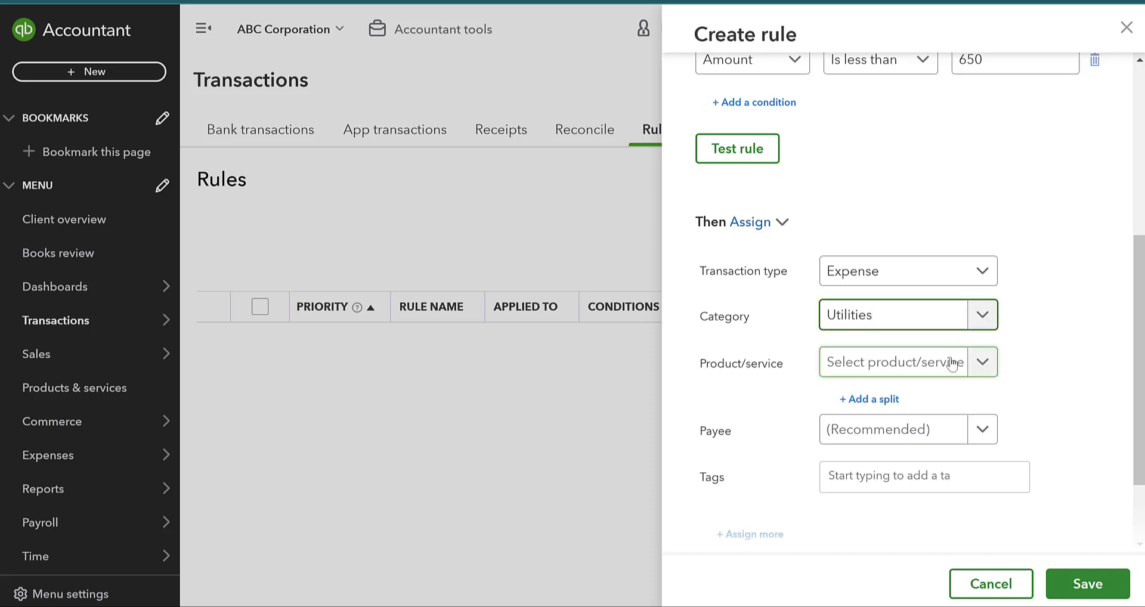
pyautogui.click(921, 432)
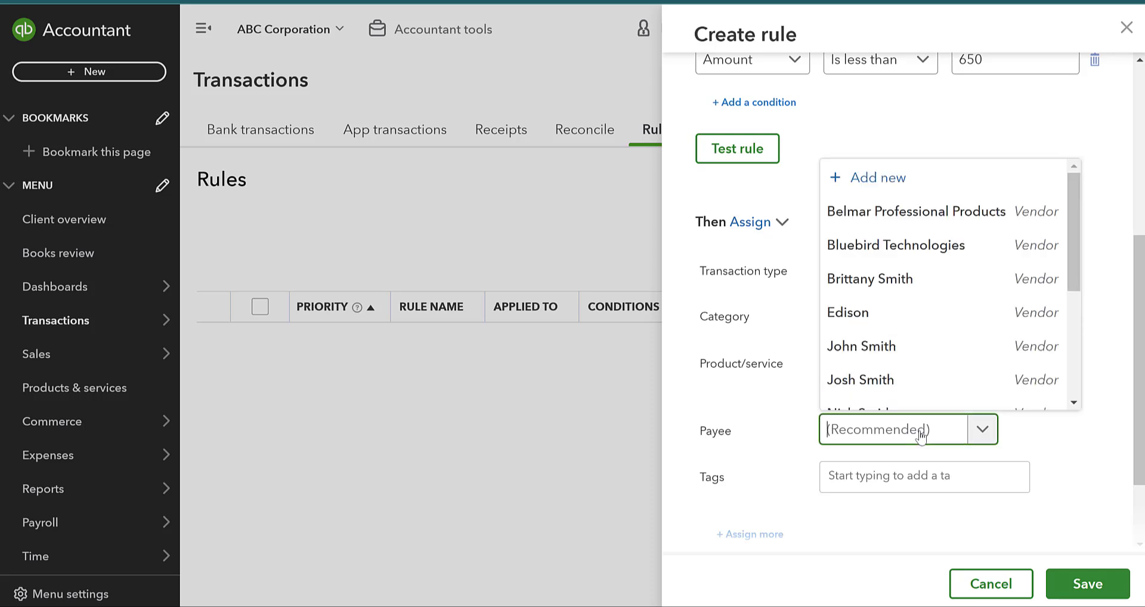
pyautogui.write('Edis')
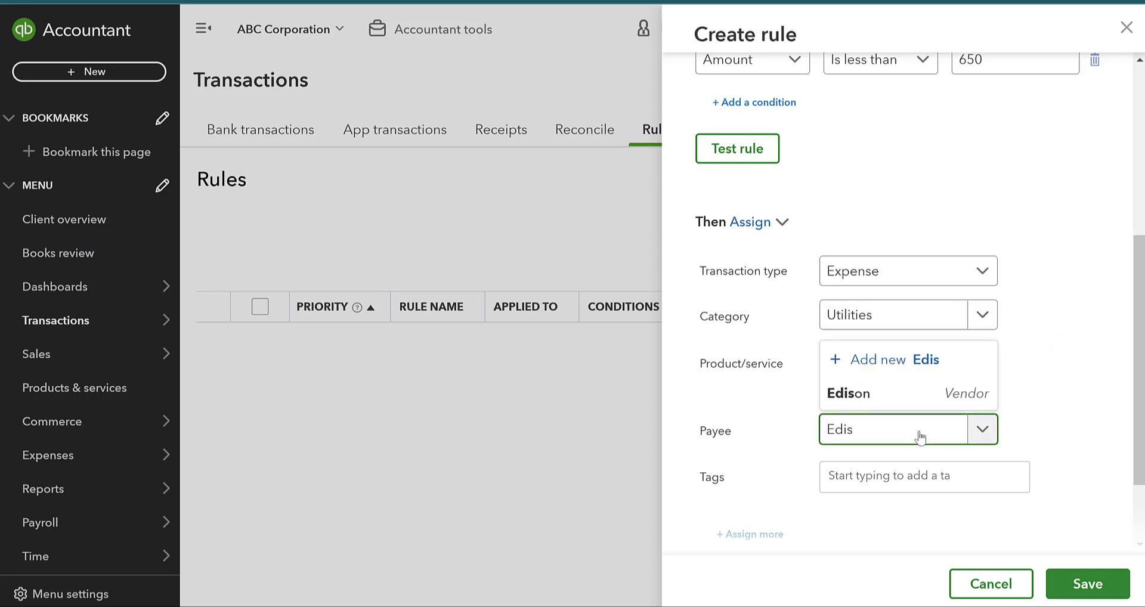
pyautogui.click(912, 395)
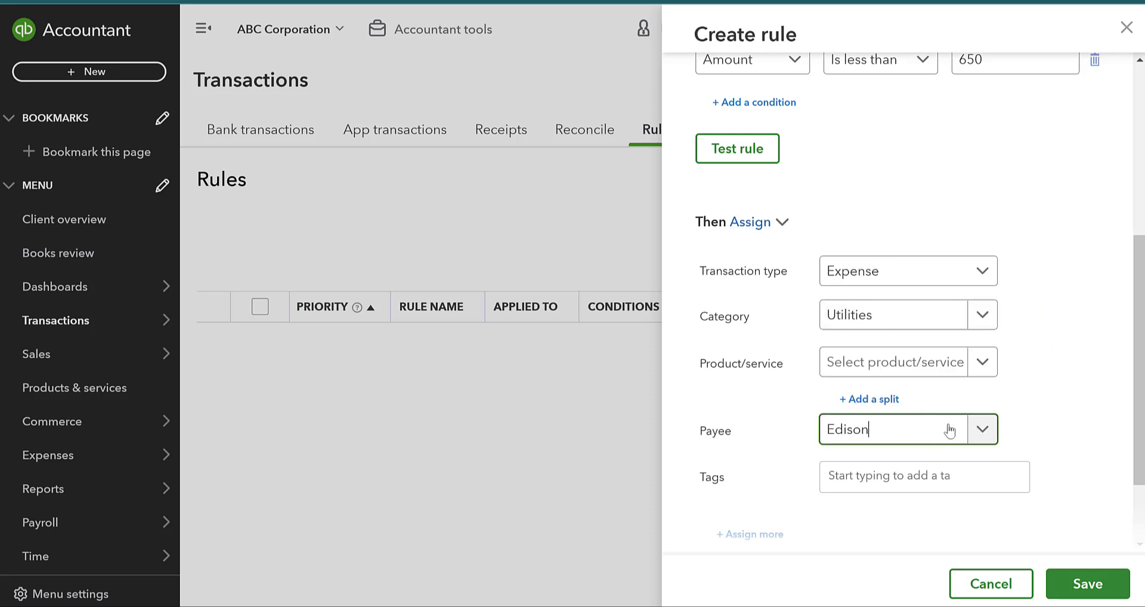
# Turn off automatic confirmation and save the Edison rule, then return to bank transactions.
pyautogui.scroll(-2, 954, 425)
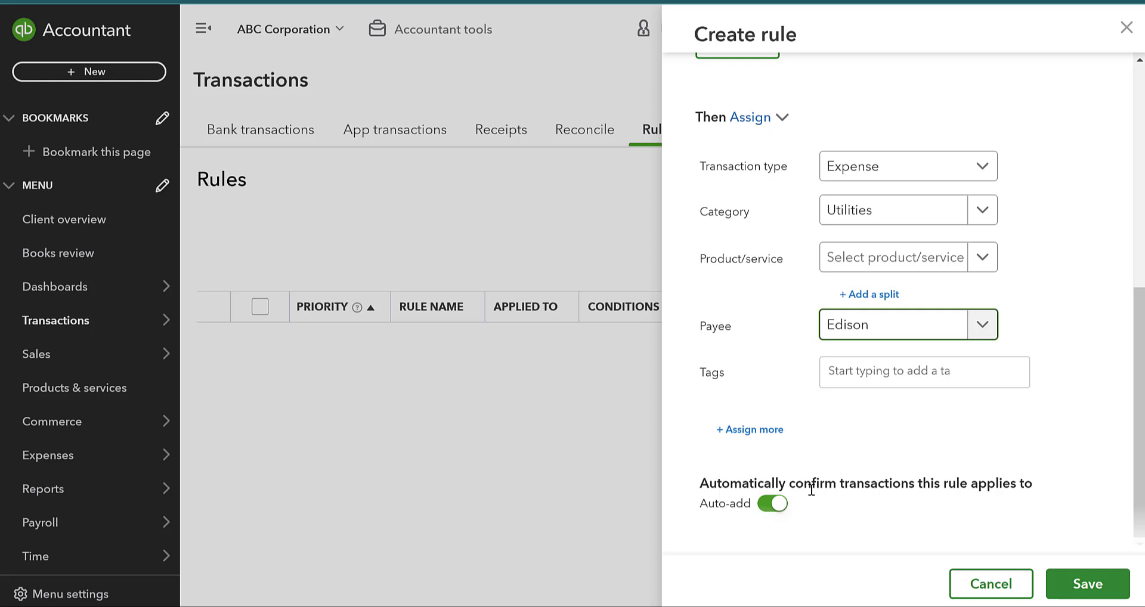
pyautogui.click(768, 514)
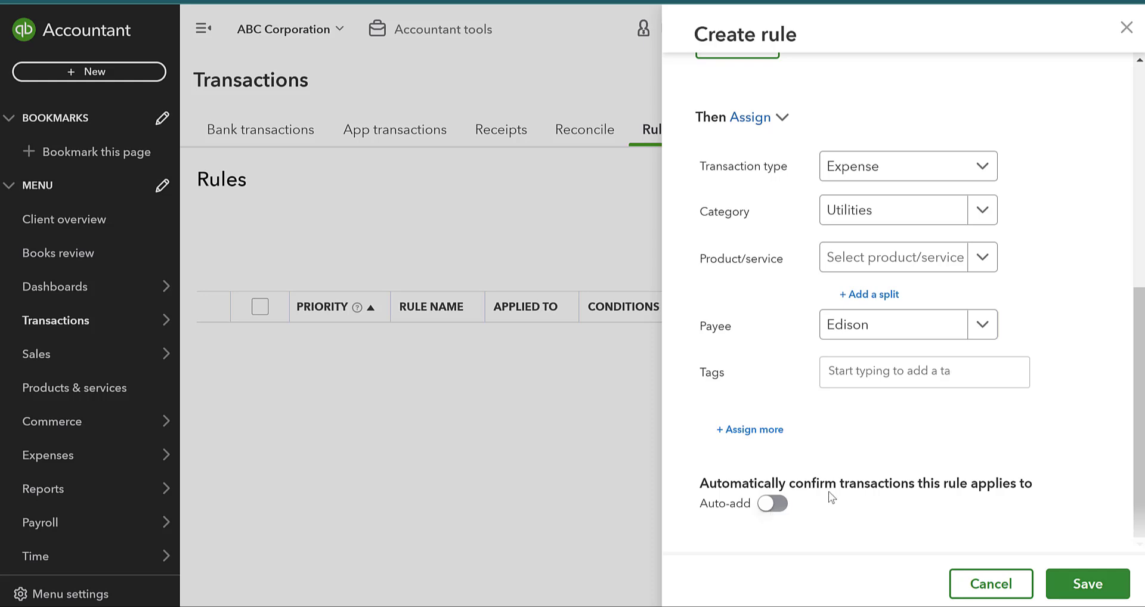
pyautogui.click(1070, 583)
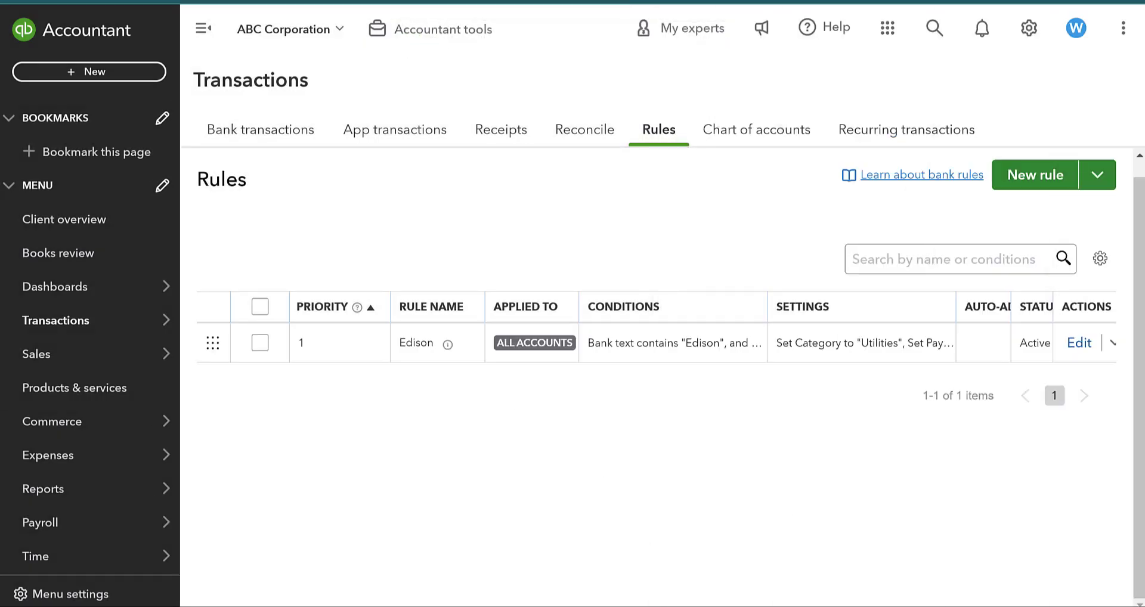
pyautogui.scroll(1, 656, 378)
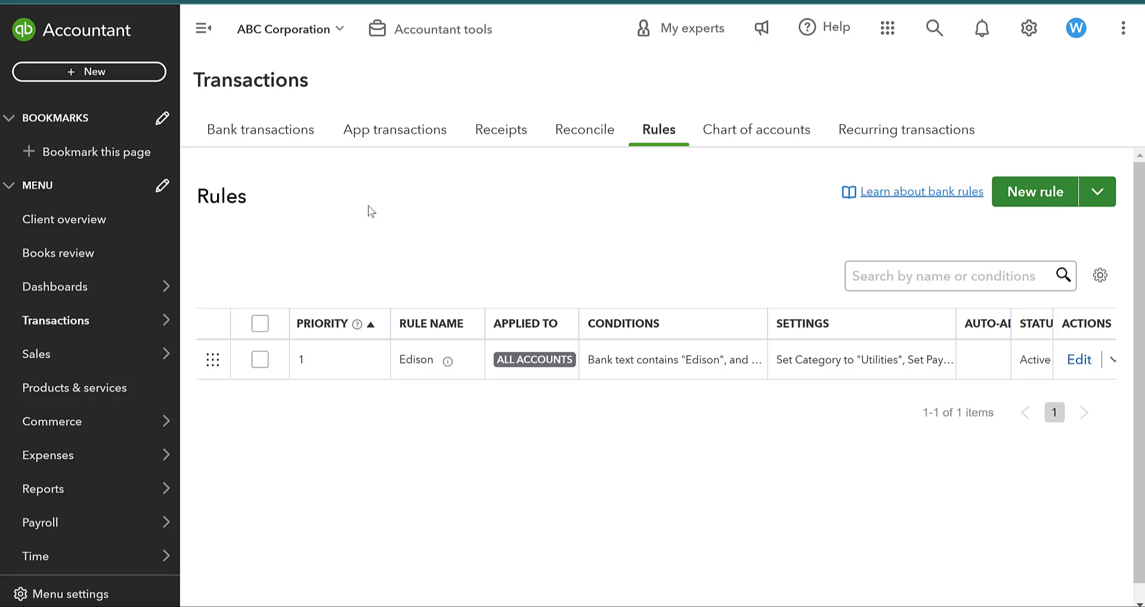
pyautogui.click(291, 131)
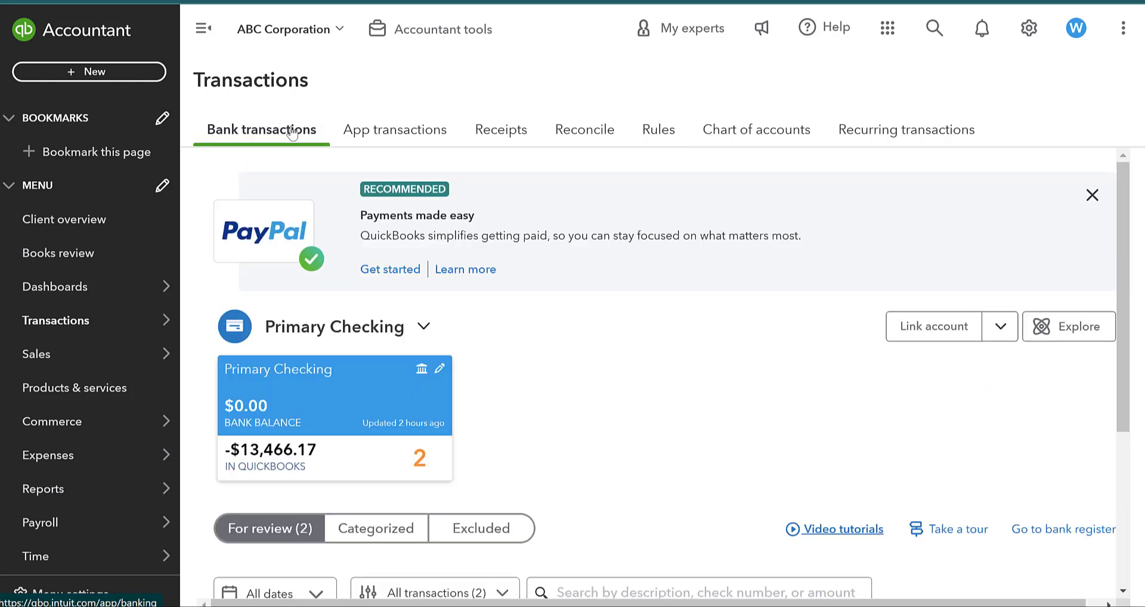
# Expand the $275.68 Edison transaction to confirm its Utilities category, then collapse it.
pyautogui.scroll(-5, 700, 446)
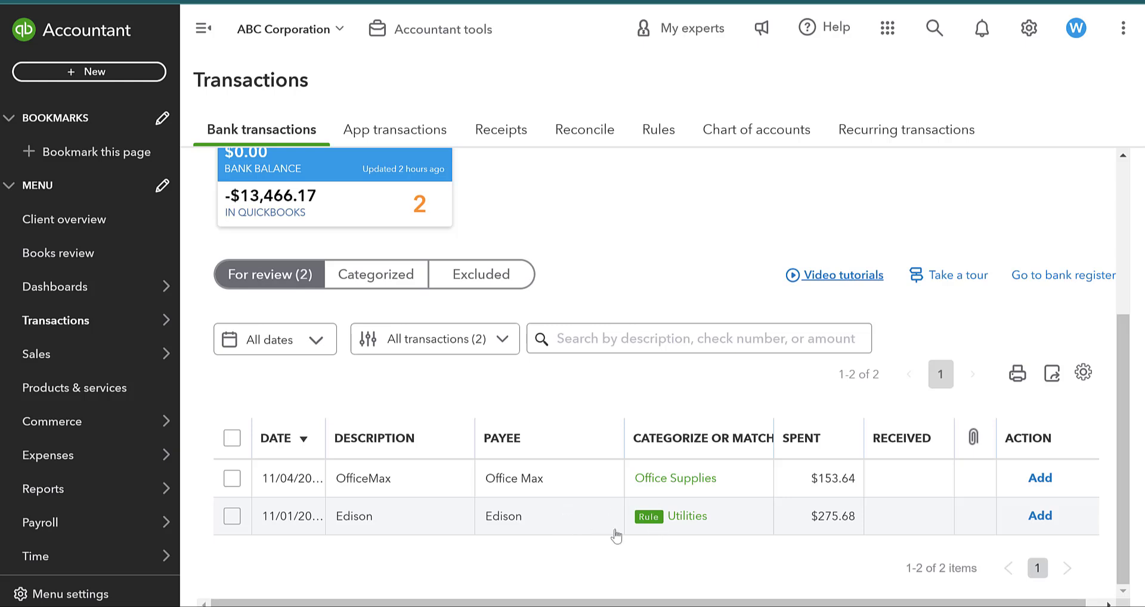
pyautogui.click(652, 518)
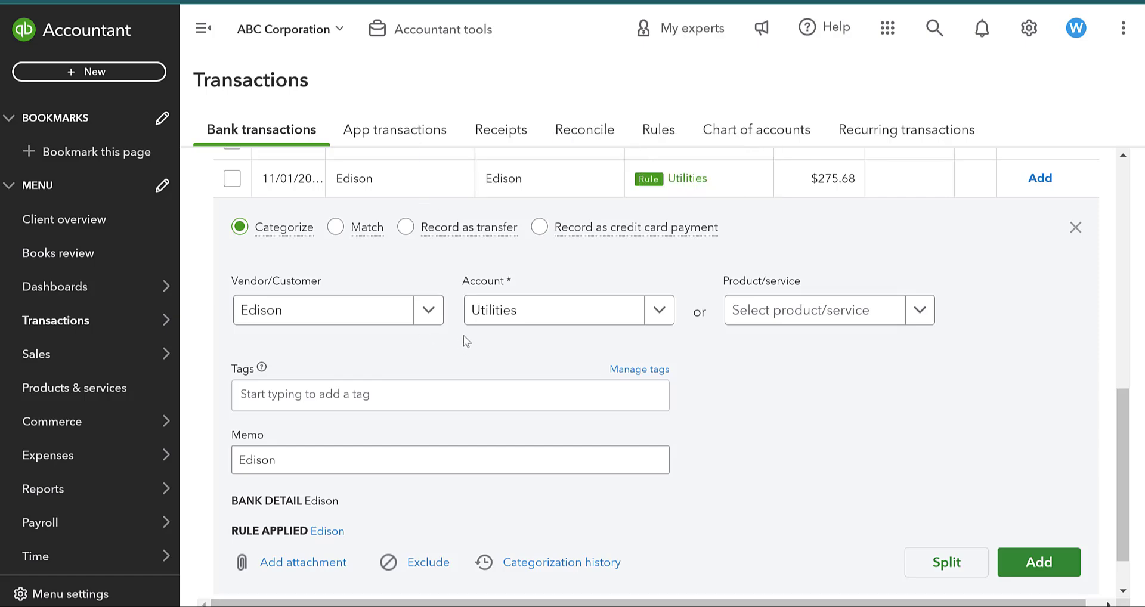
pyautogui.scroll(3, 465, 307)
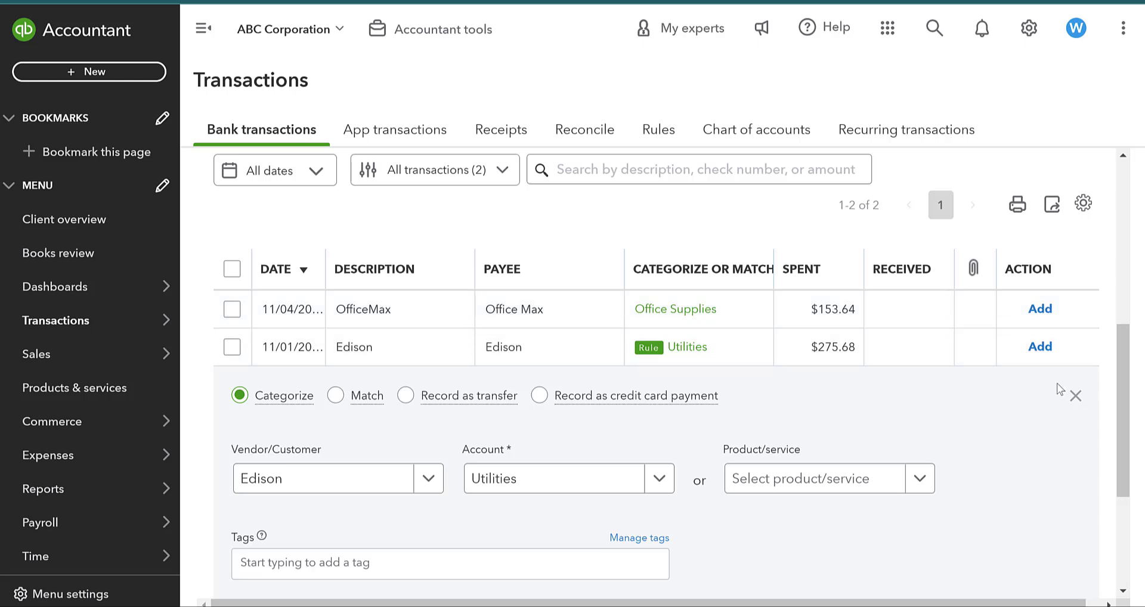
pyautogui.click(1076, 396)
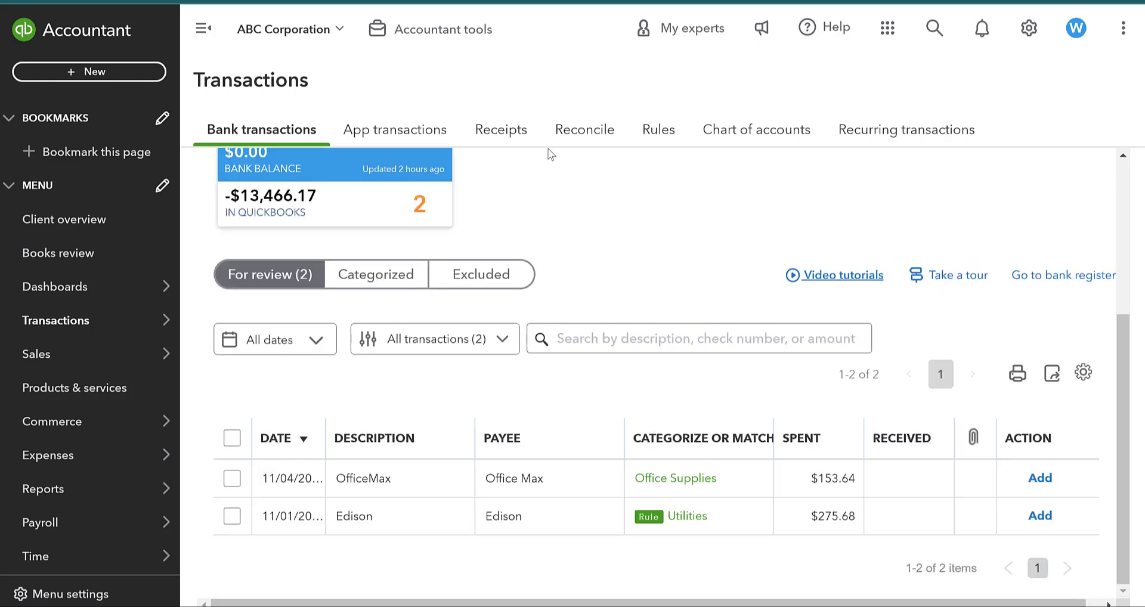
# Switch on Auto-add for the Edison bank rule, save it, and return to Bank transactions.
pyautogui.click(656, 140)
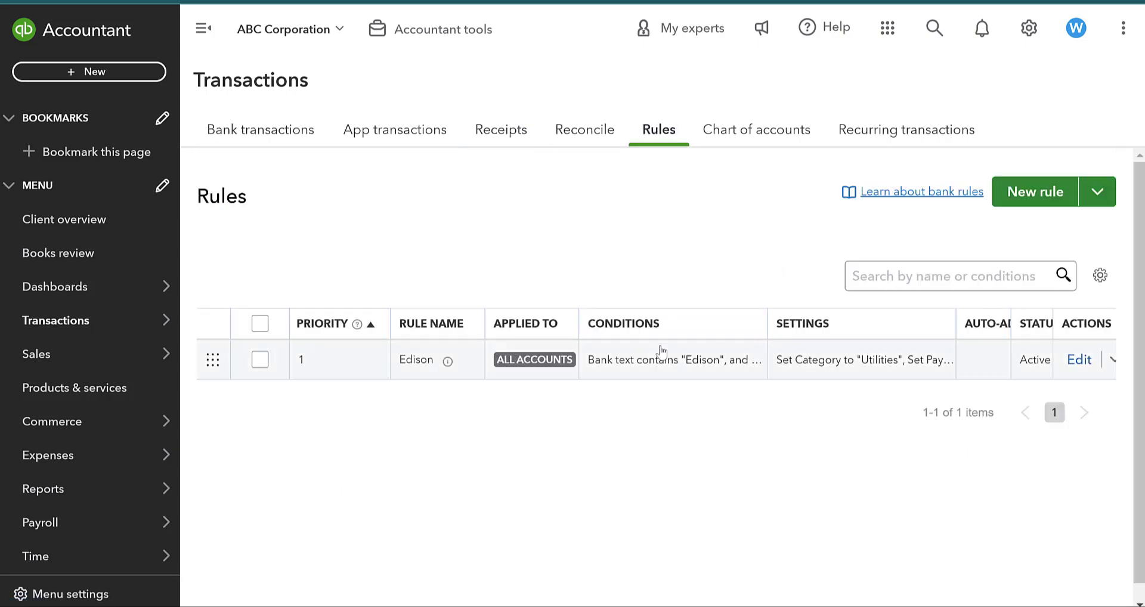
pyautogui.click(1079, 360)
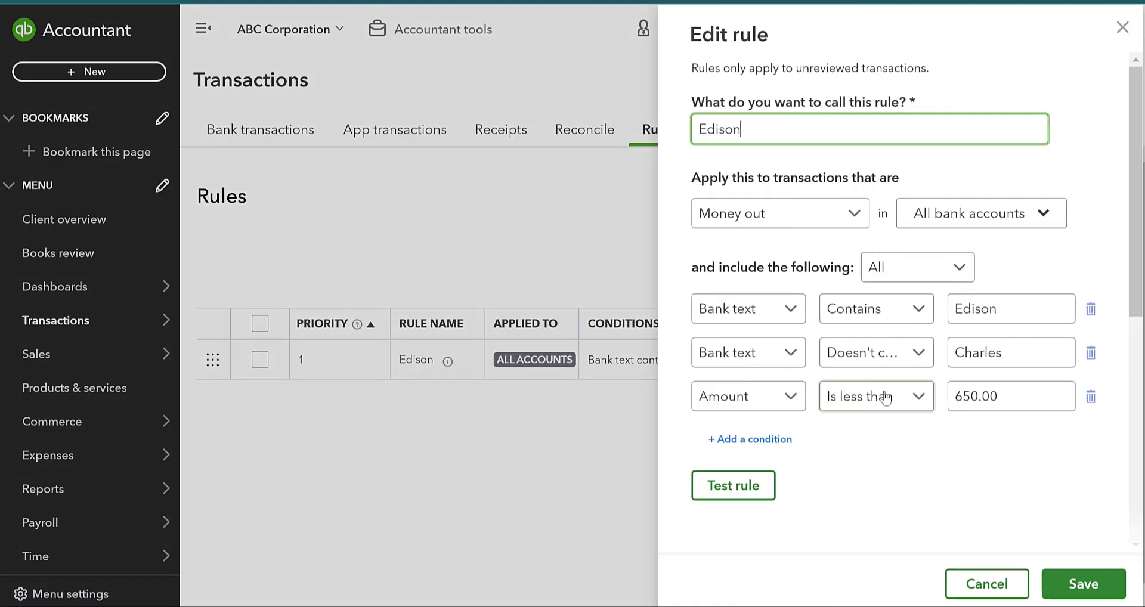
pyautogui.scroll(-8, 913, 352)
pyautogui.click(770, 504)
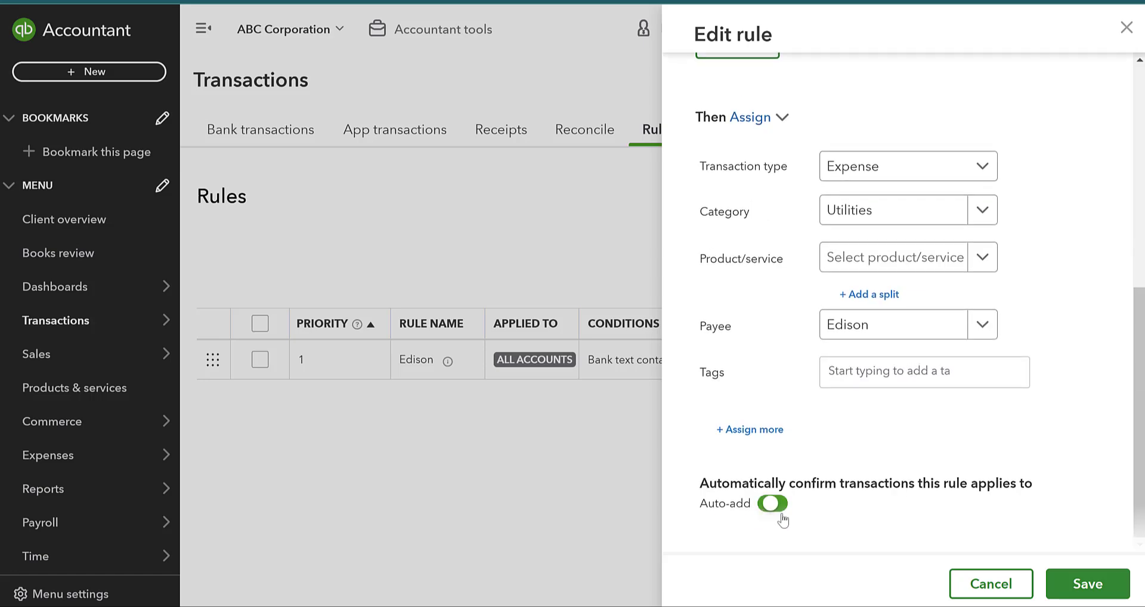
pyautogui.click(1085, 583)
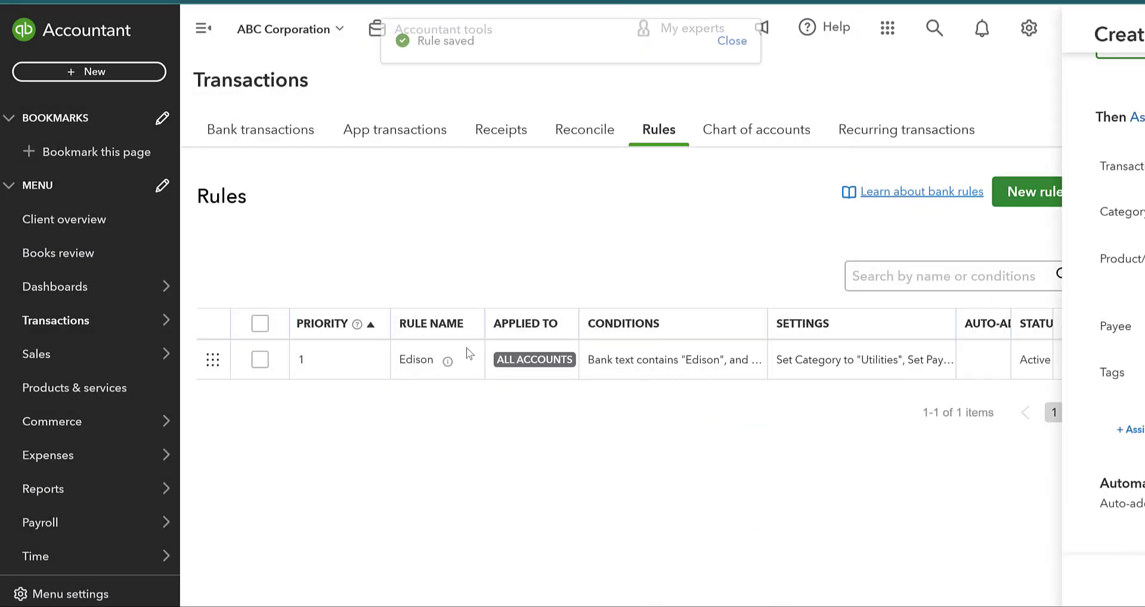
pyautogui.click(270, 131)
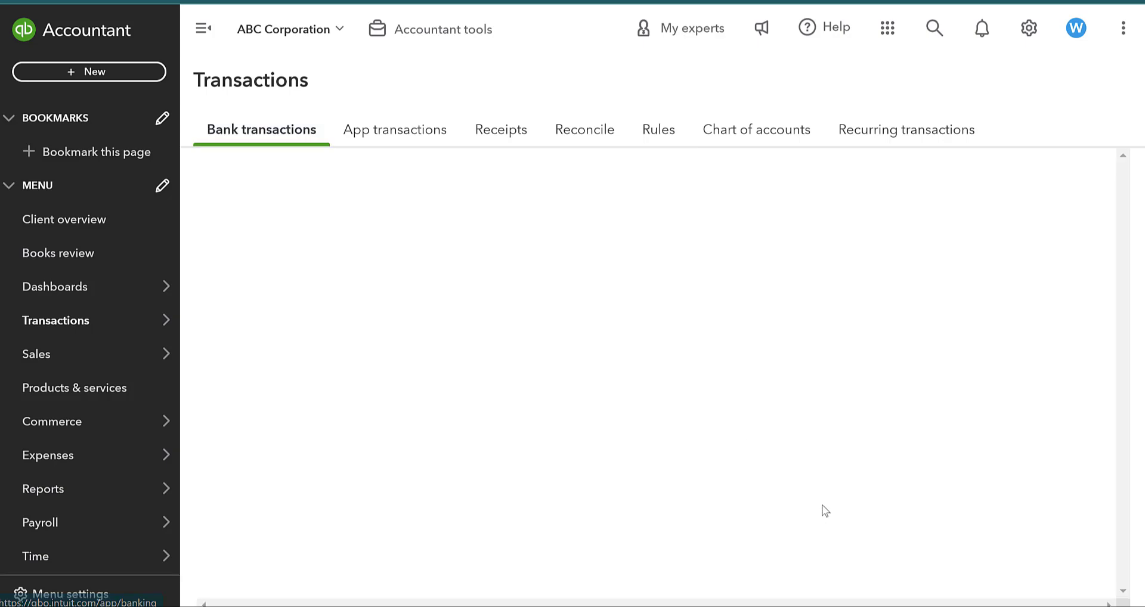
# Expand the $153.64 OfficeMax charge, the only transaction left for review.
pyautogui.scroll(-3, 825, 422)
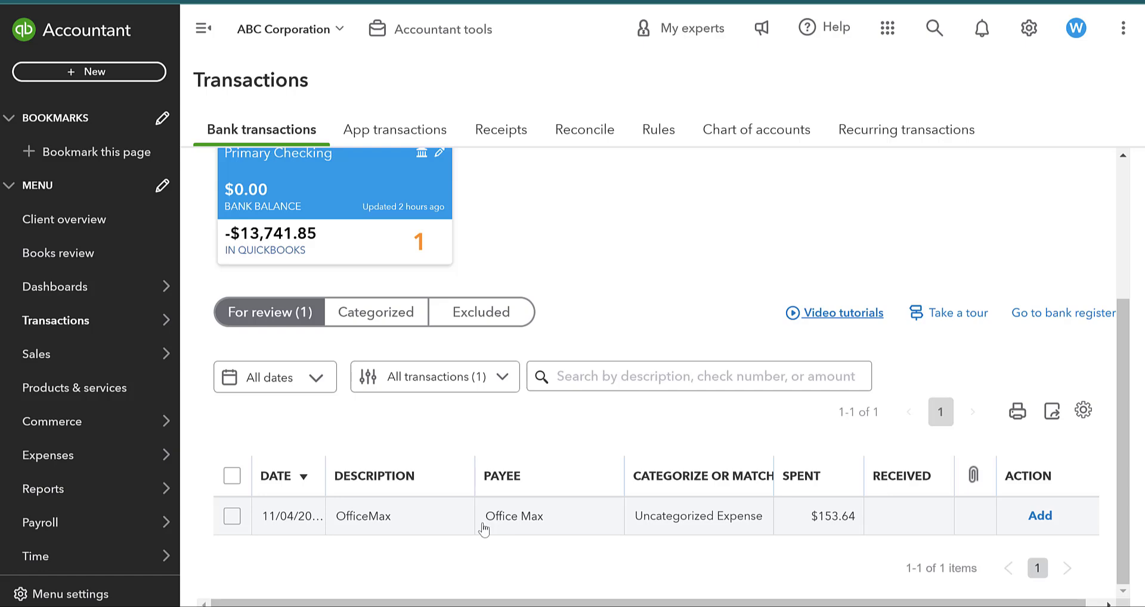
pyautogui.click(483, 525)
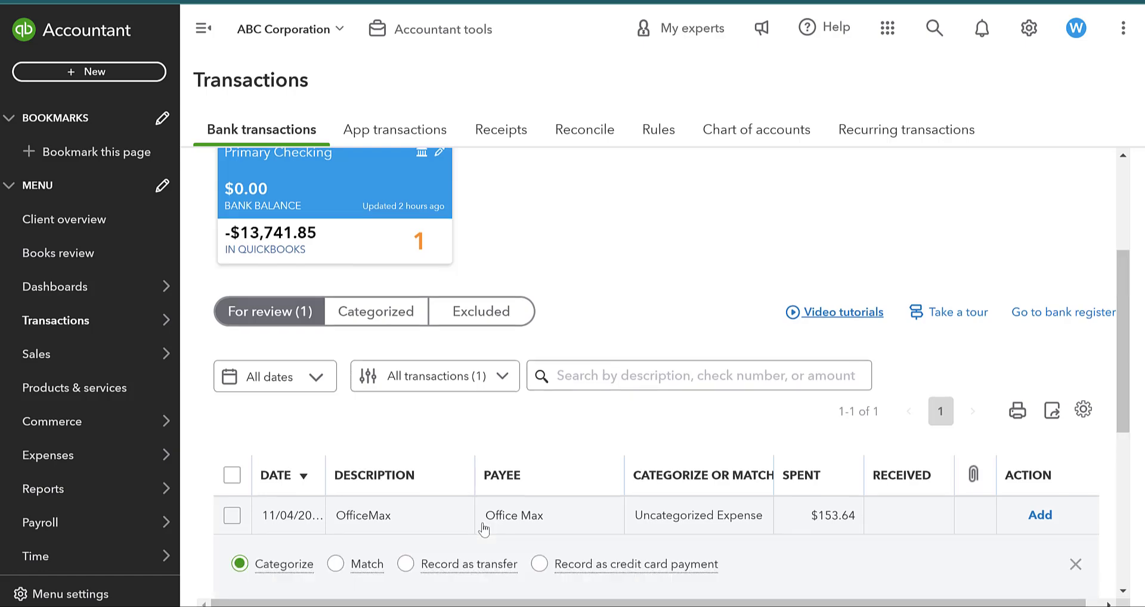
pyautogui.scroll(-4, 495, 507)
pyautogui.scroll(-2, 506, 424)
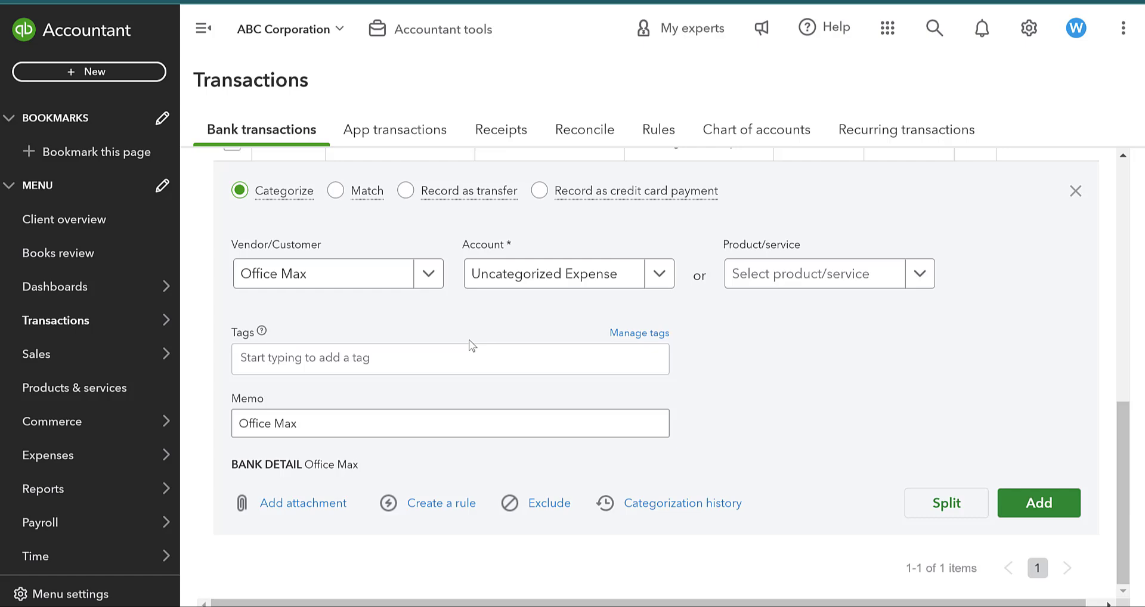
# Start a new rule from the OfficeMax transaction and name it 'Office Max'.
pyautogui.click(436, 506)
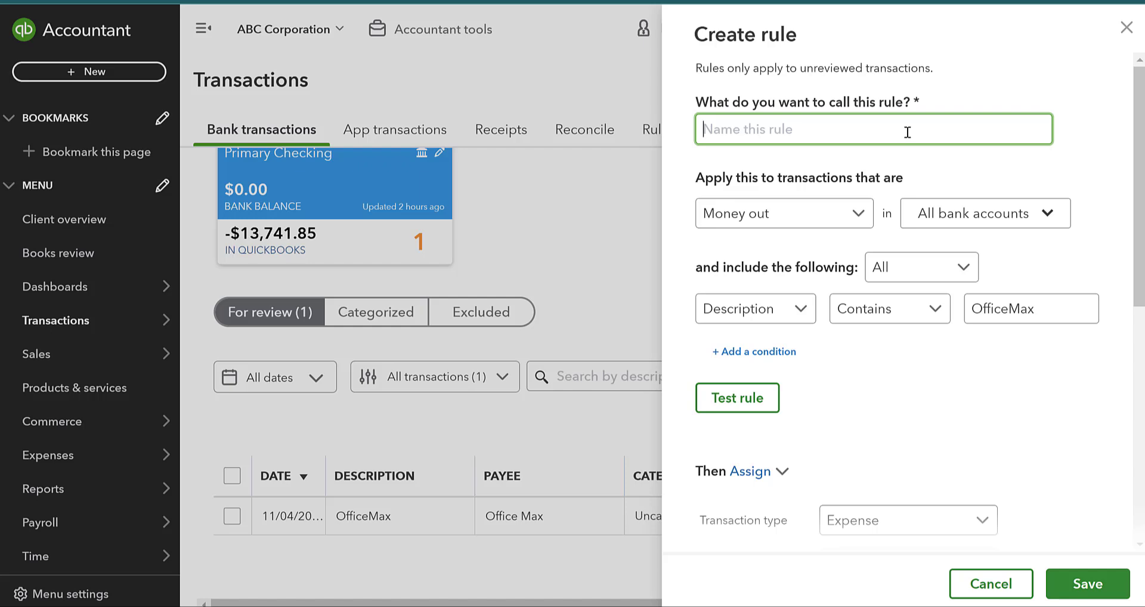
pyautogui.write('Office Max')
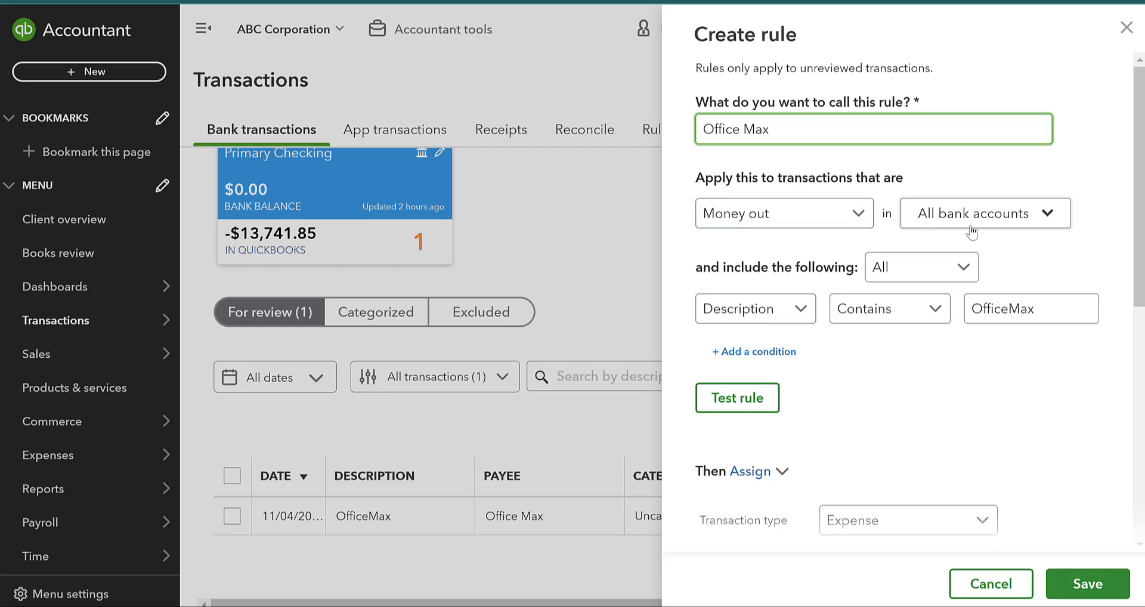
# Match the rule on Bank text, set category Office Supplies, and save it.
pyautogui.click(799, 310)
pyautogui.click(762, 370)
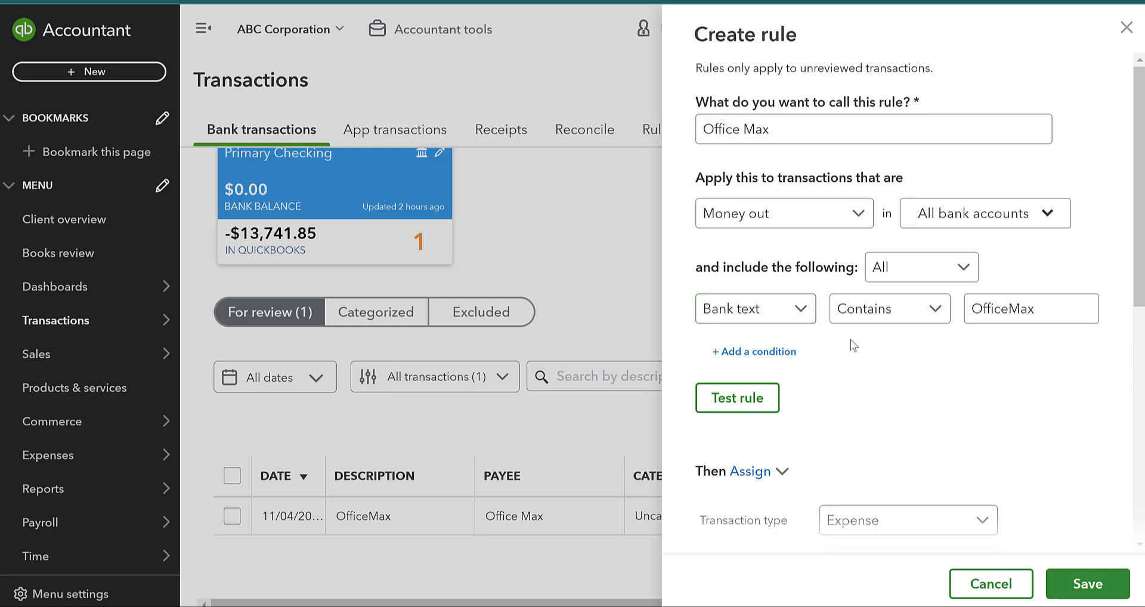
pyautogui.scroll(-4, 954, 360)
pyautogui.click(917, 320)
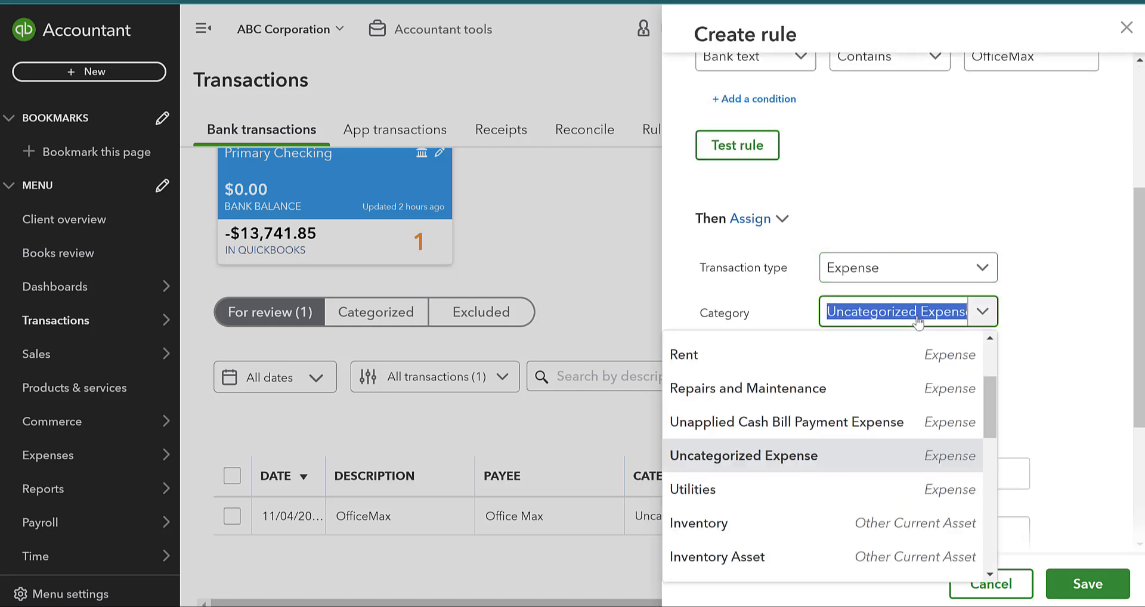
pyautogui.write('office')
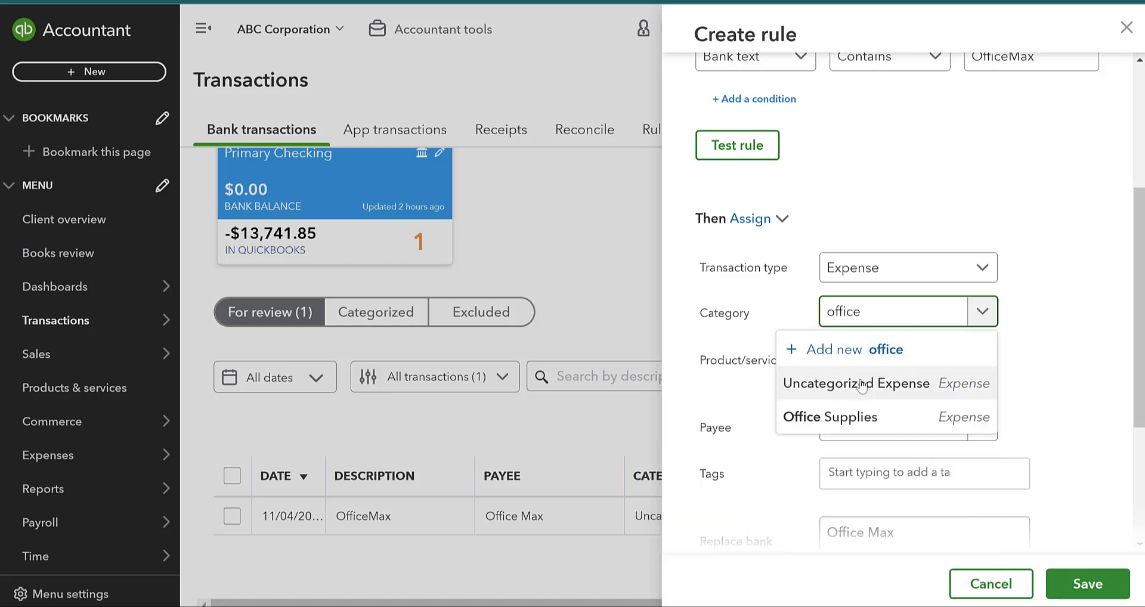
pyautogui.click(862, 414)
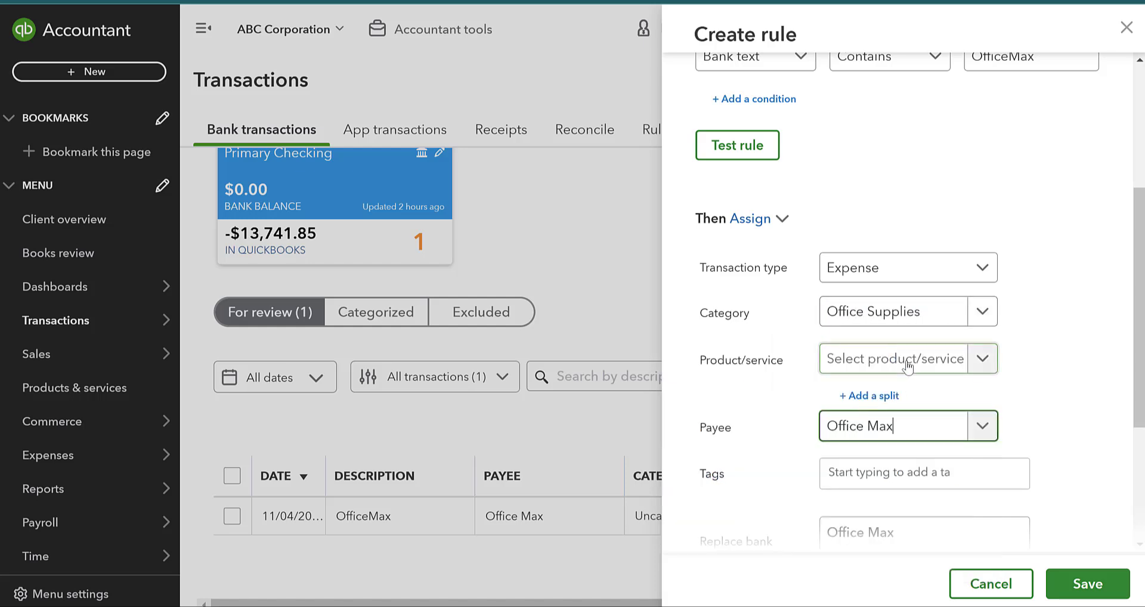
pyautogui.scroll(-4, 961, 370)
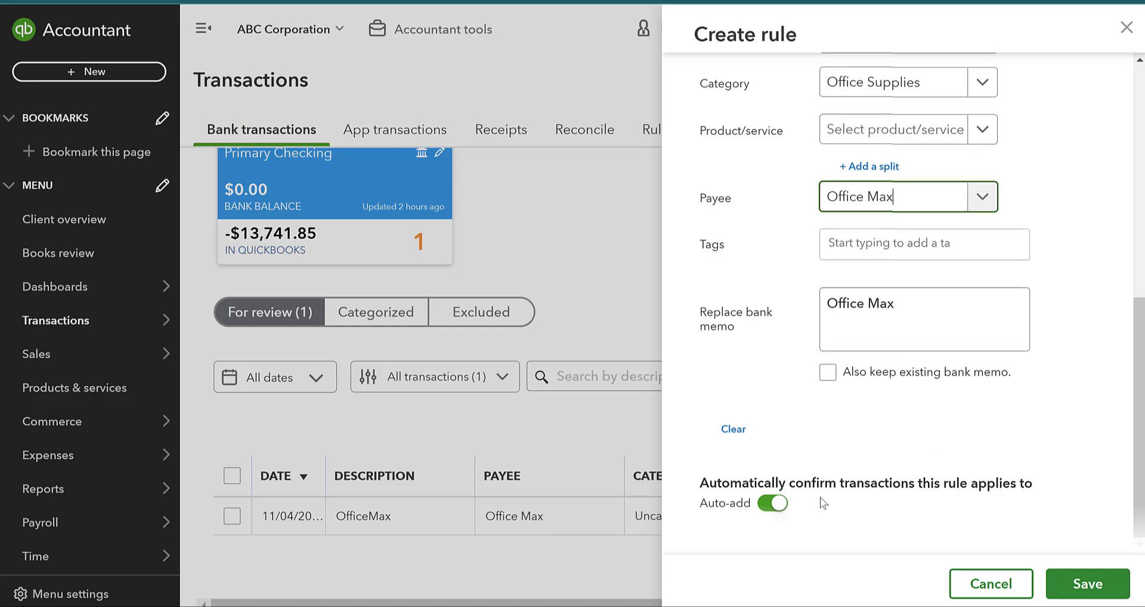
pyautogui.click(1108, 570)
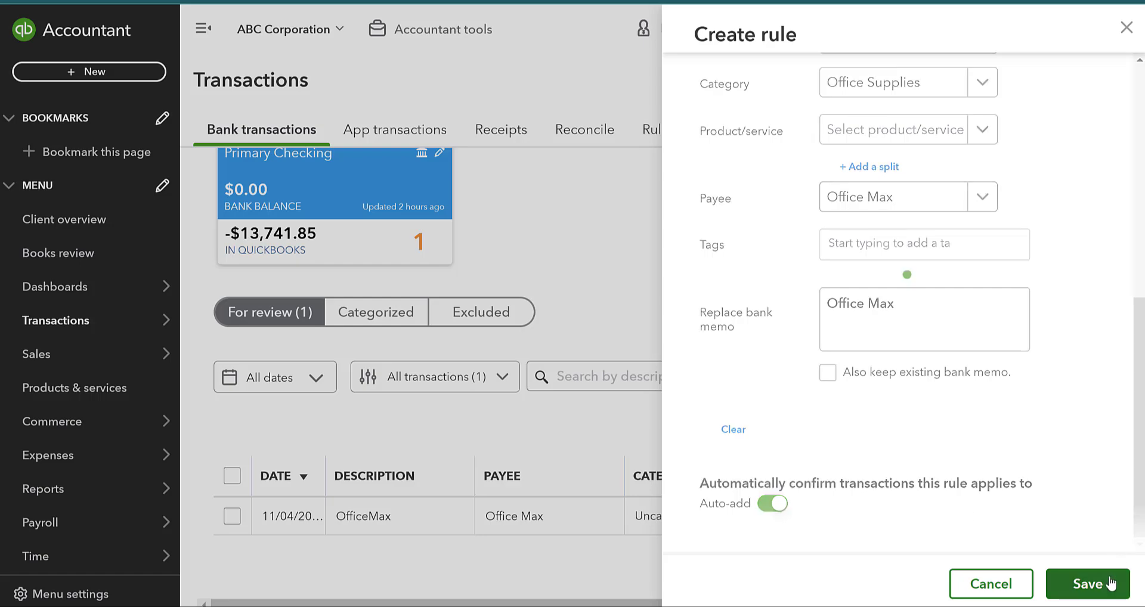